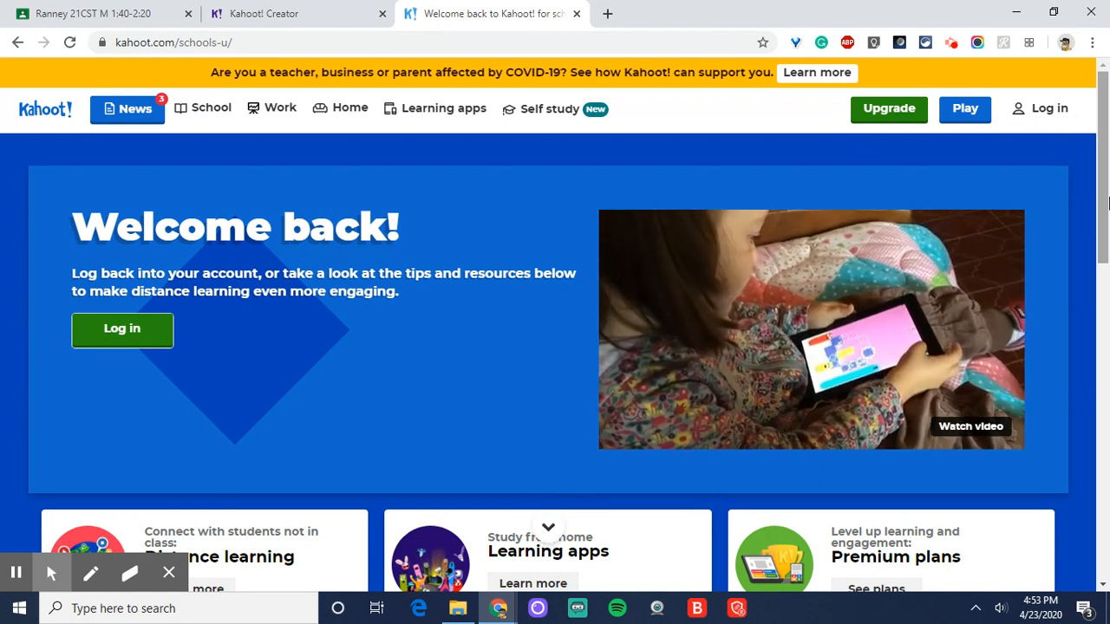
- Log in to the Kahoot! account and create a new kahoot from the "Kahoot! for formative assessment" template
double_click(154, 43)
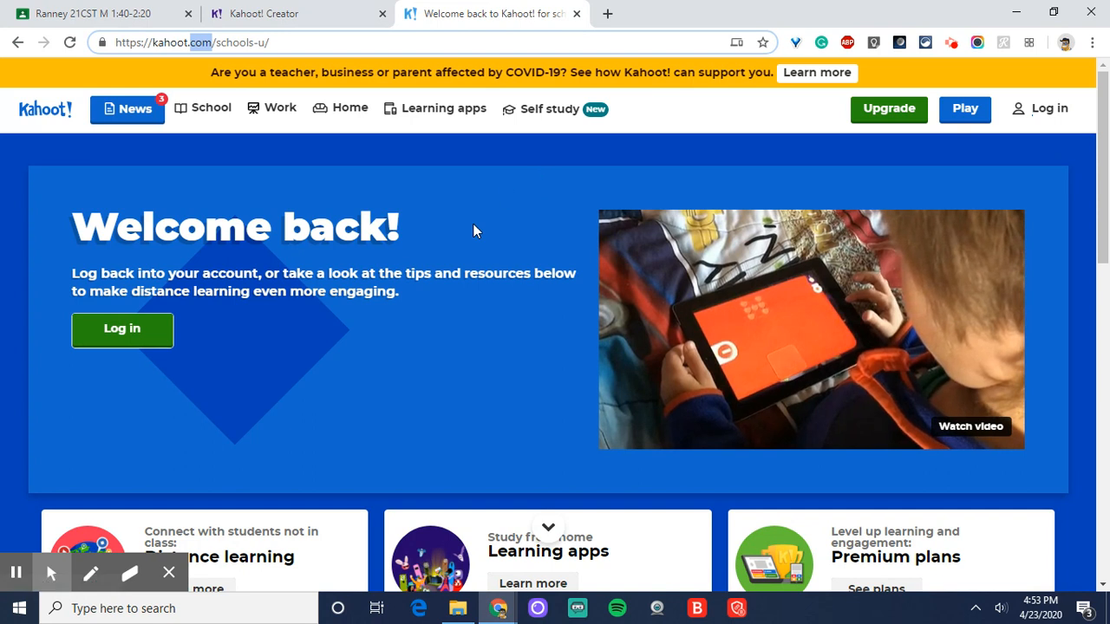
click(1052, 111)
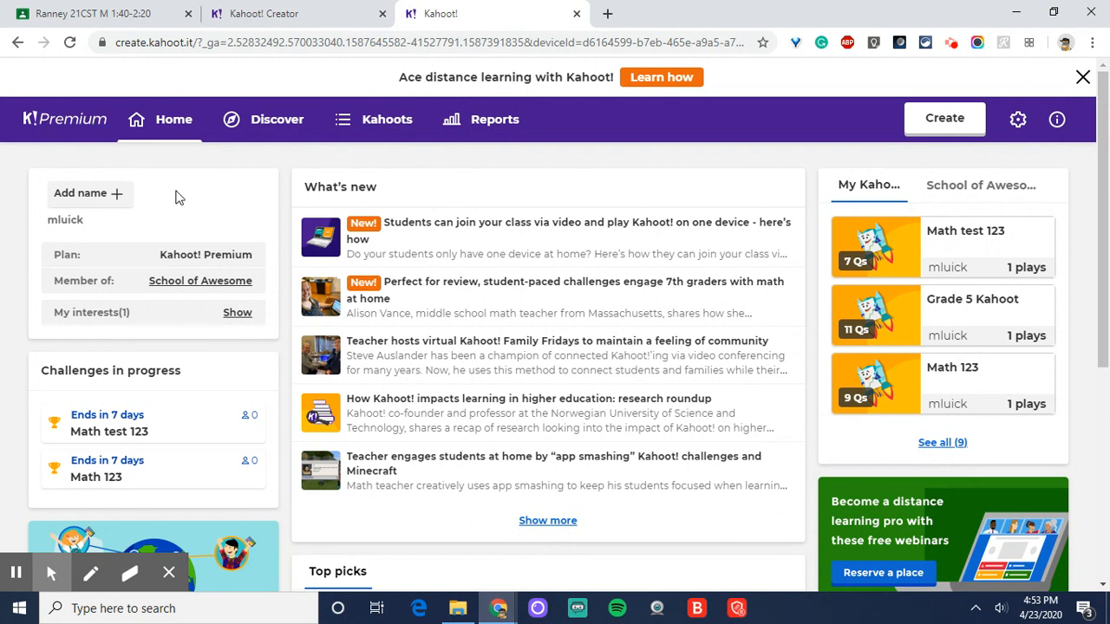
click(943, 122)
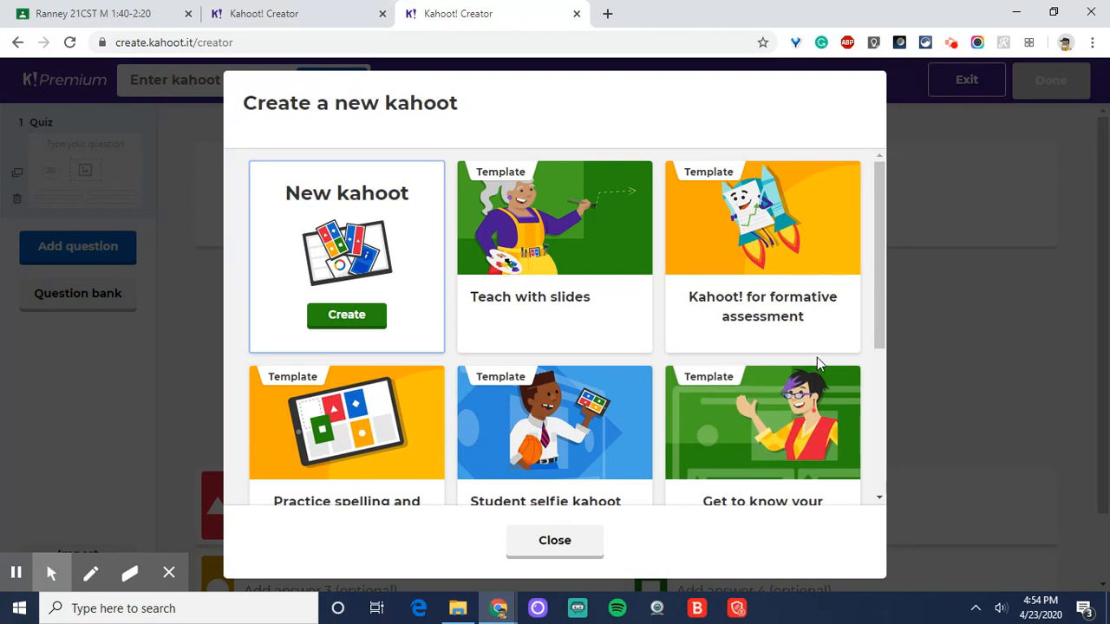
click(823, 226)
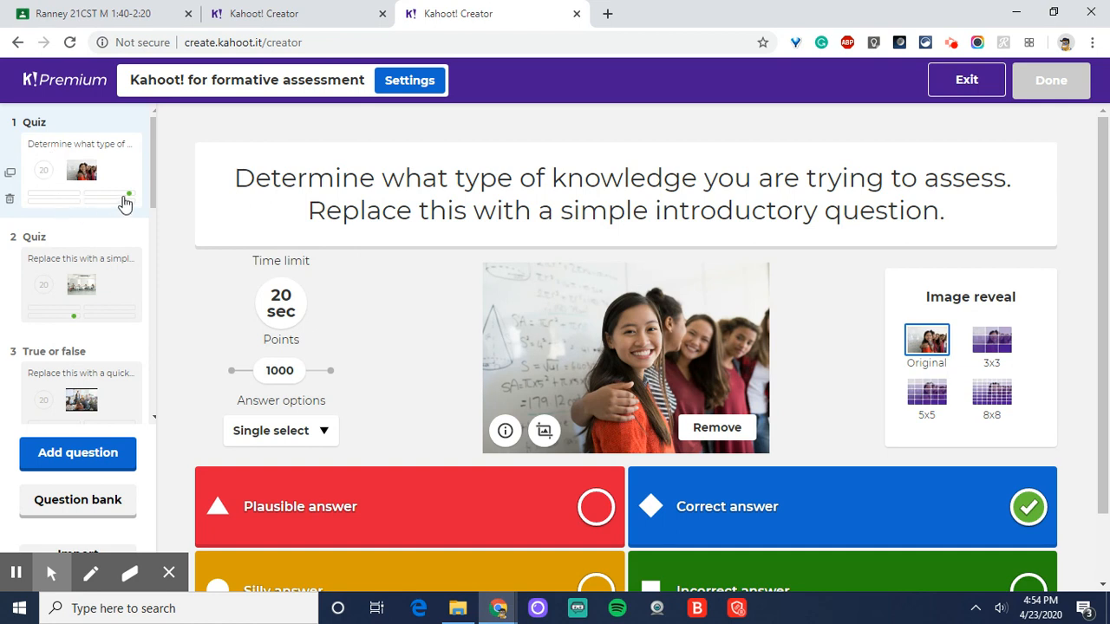
- Replace the first question's placeholder text with "What is your teacher's name?"
mouse_move(152, 189)
mouse_down()
mouse_move(147, 421)
mouse_move(158, 176)
mouse_up()
drag(231, 176, 979, 217)
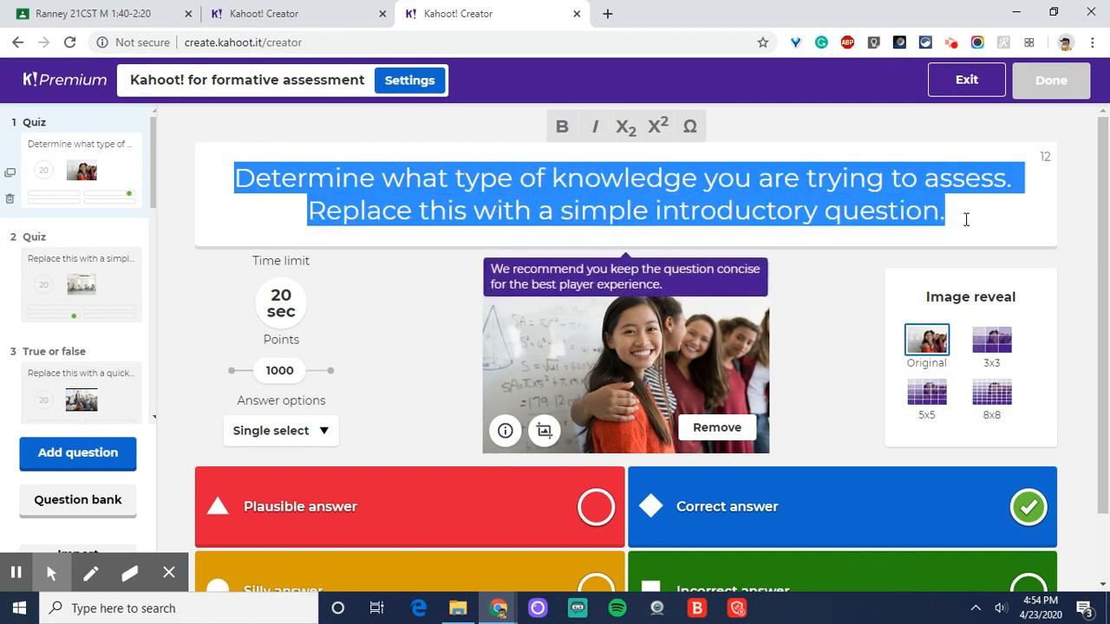
text(What is you)
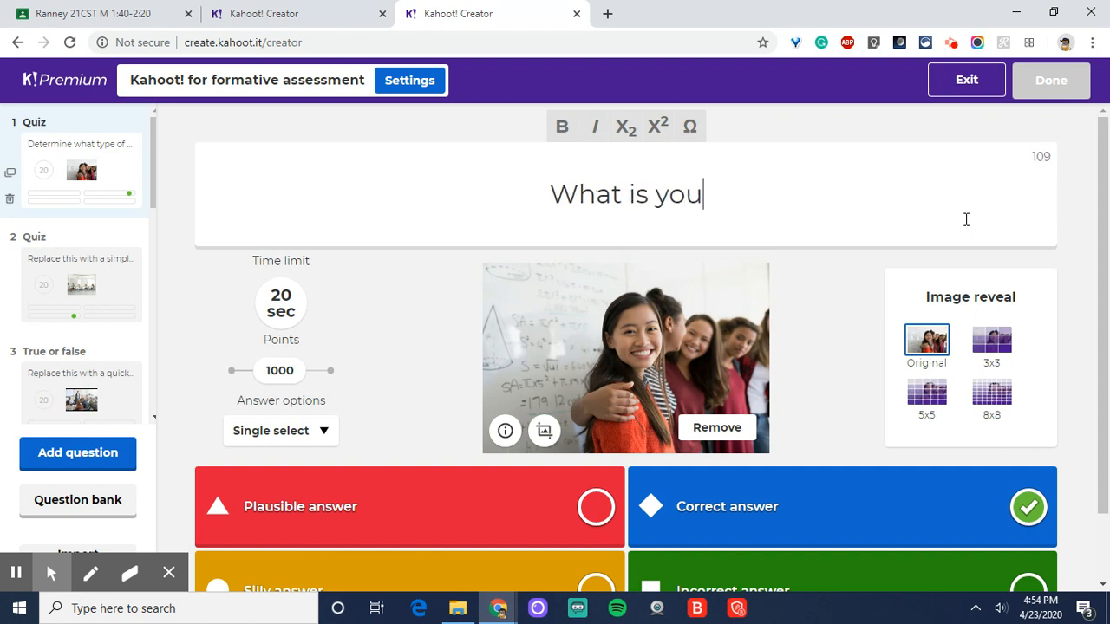
text(r teacher's name?)
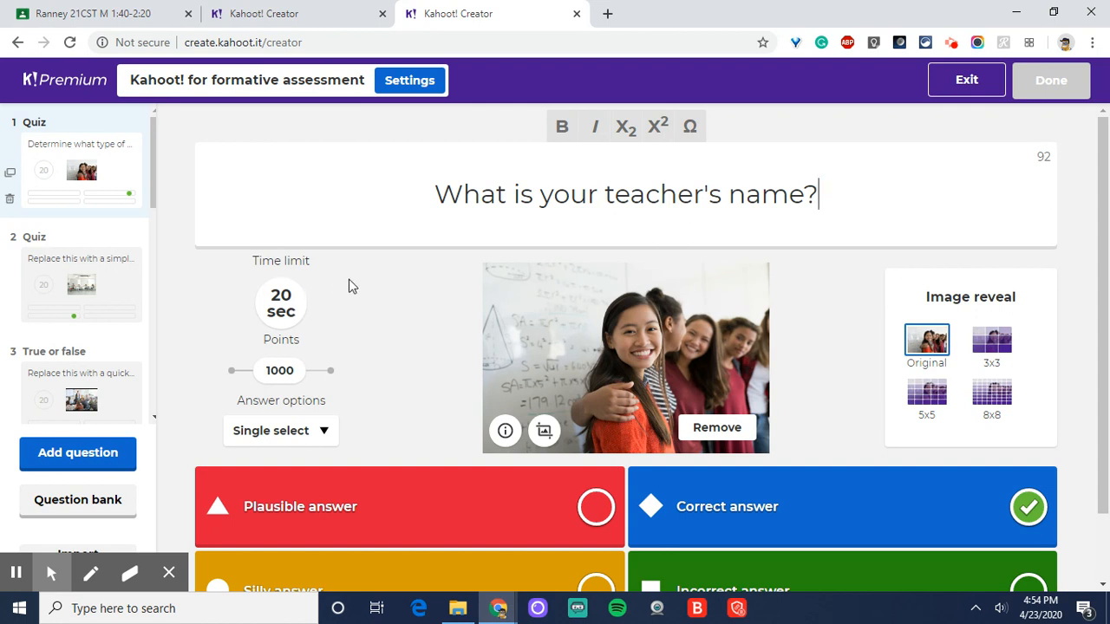
- Try marking other answers of the first question as correct, and restore "Correct answer" as the only marked option
scroll(349, 285, down, 1)
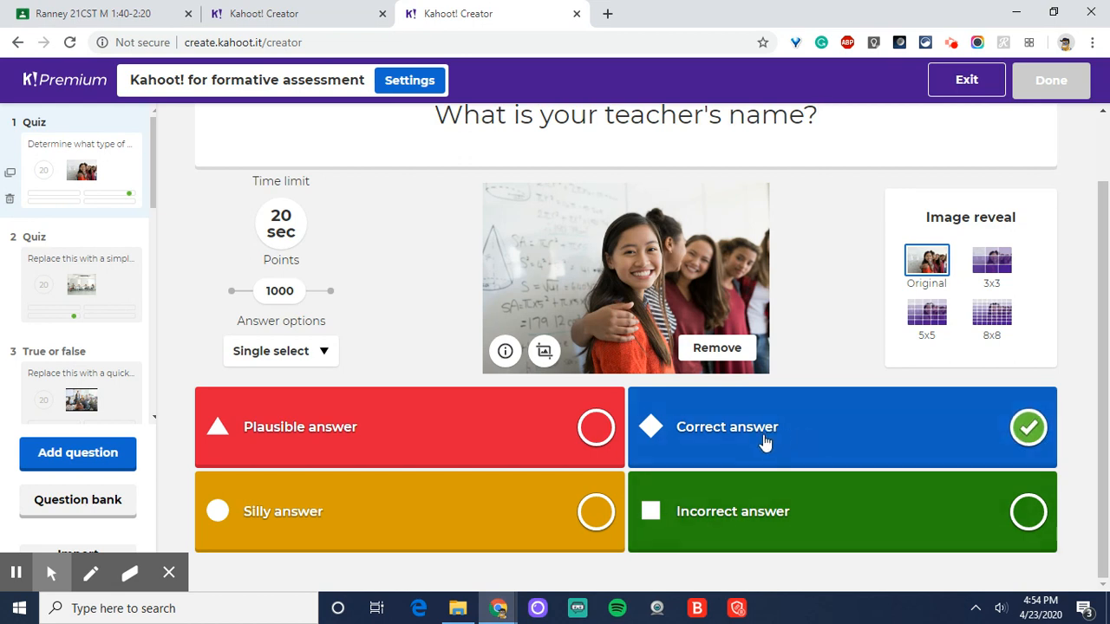
click(596, 427)
click(596, 520)
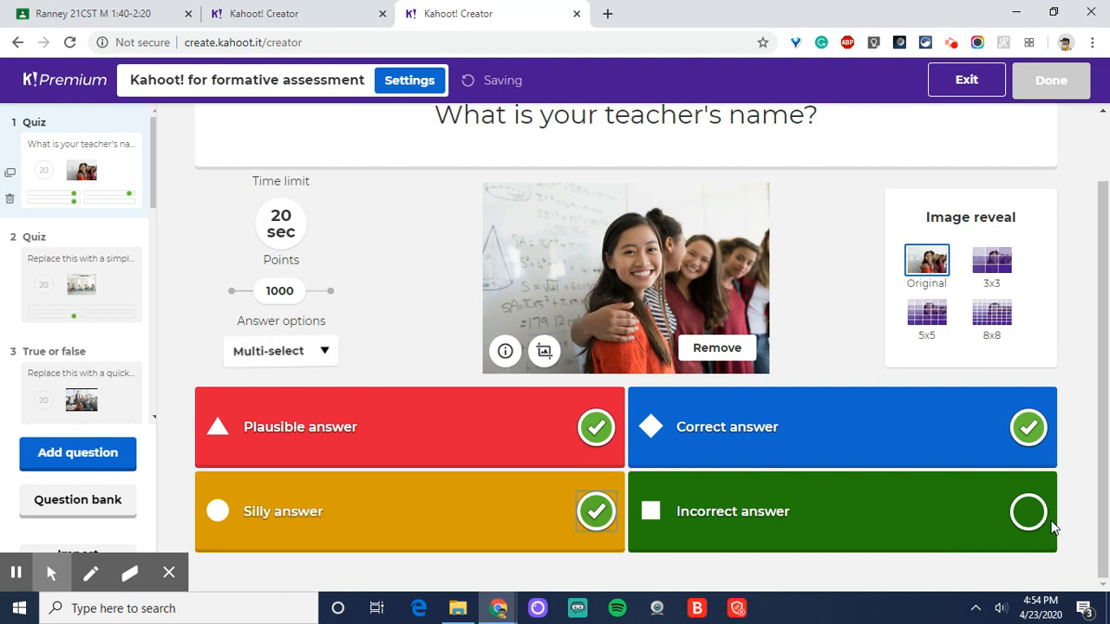
click(1032, 511)
click(1038, 510)
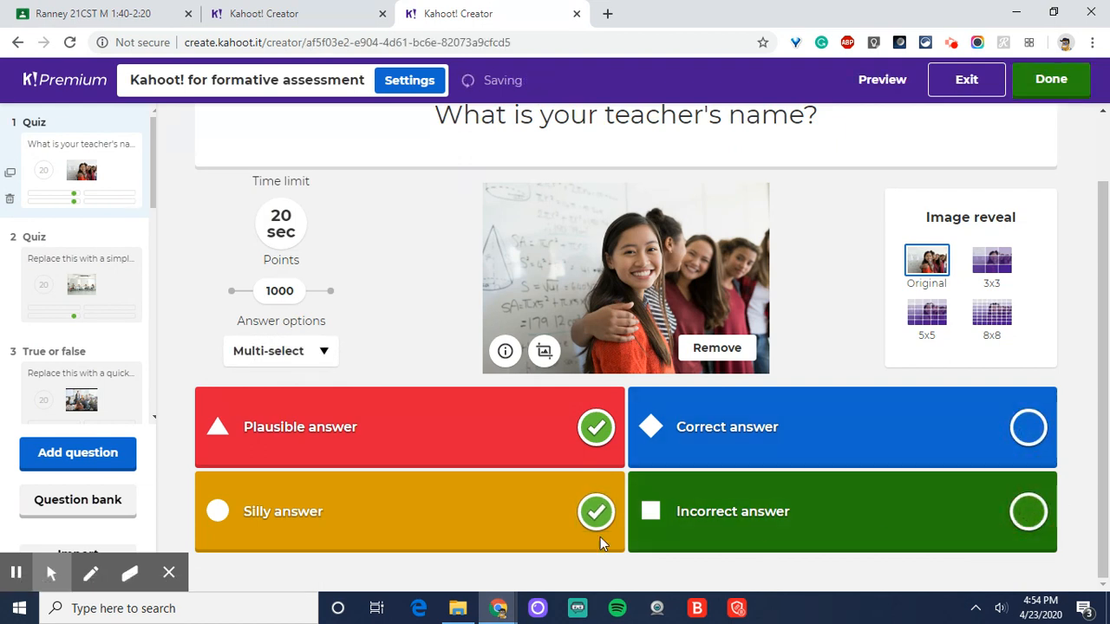
click(596, 511)
click(1039, 431)
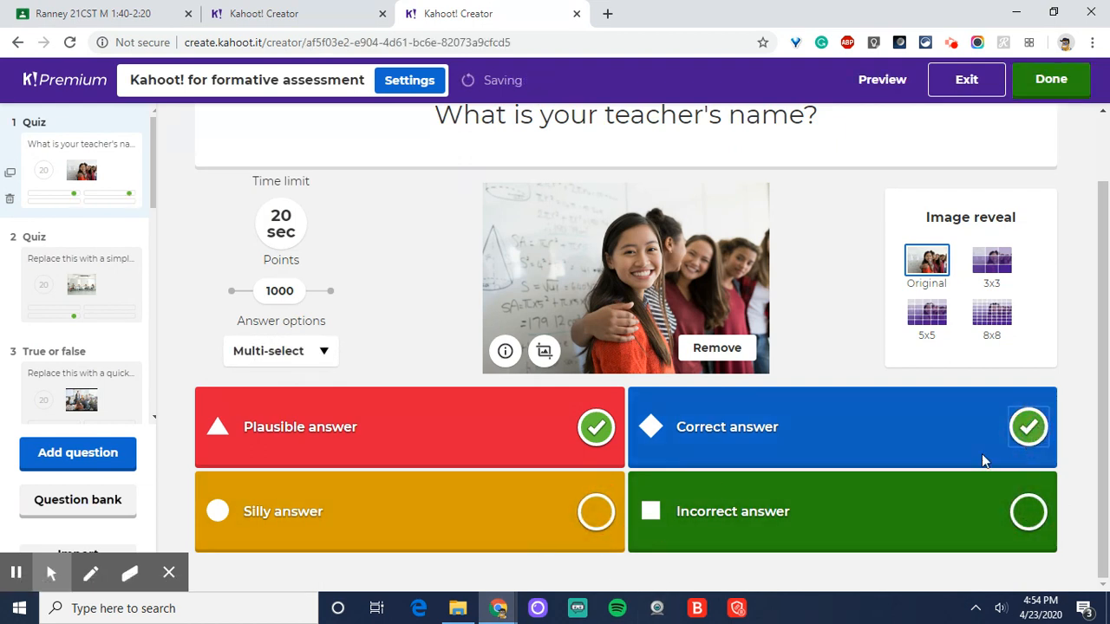
click(606, 438)
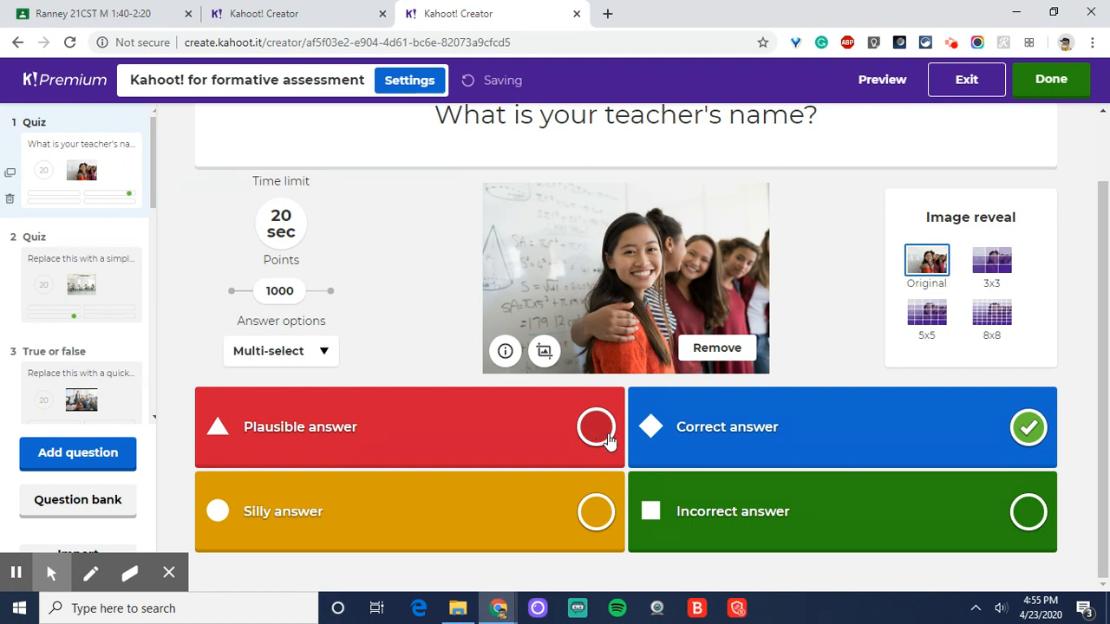
- Replace the "Correct answer" placeholder text of the first question with the teacher's name
click(739, 430)
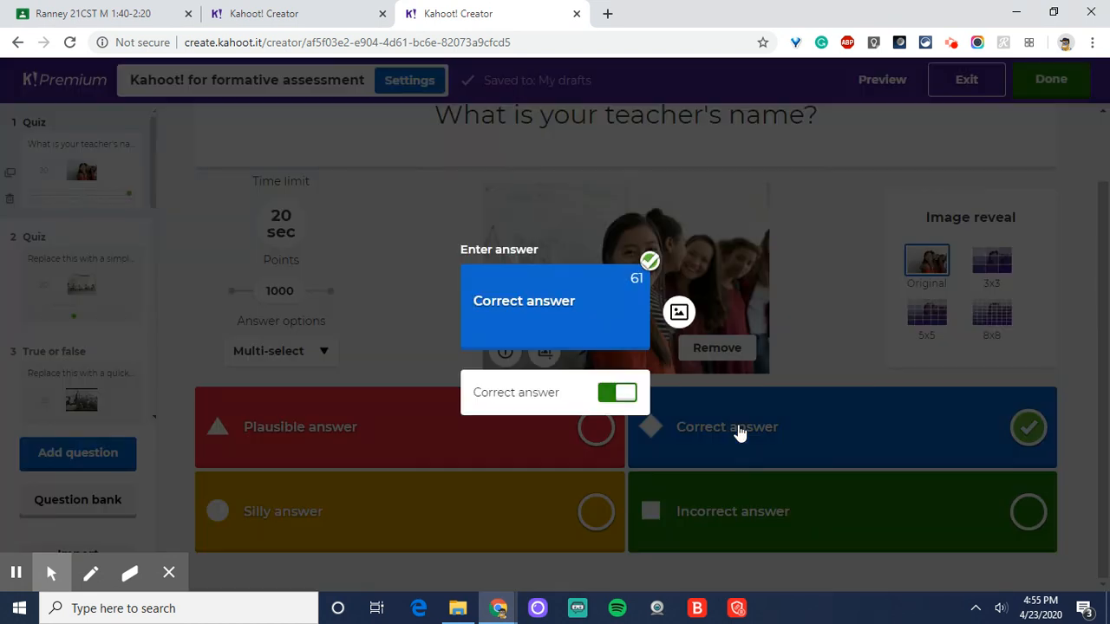
triple_click(515, 304)
text(Mr. Luick)
click(451, 457)
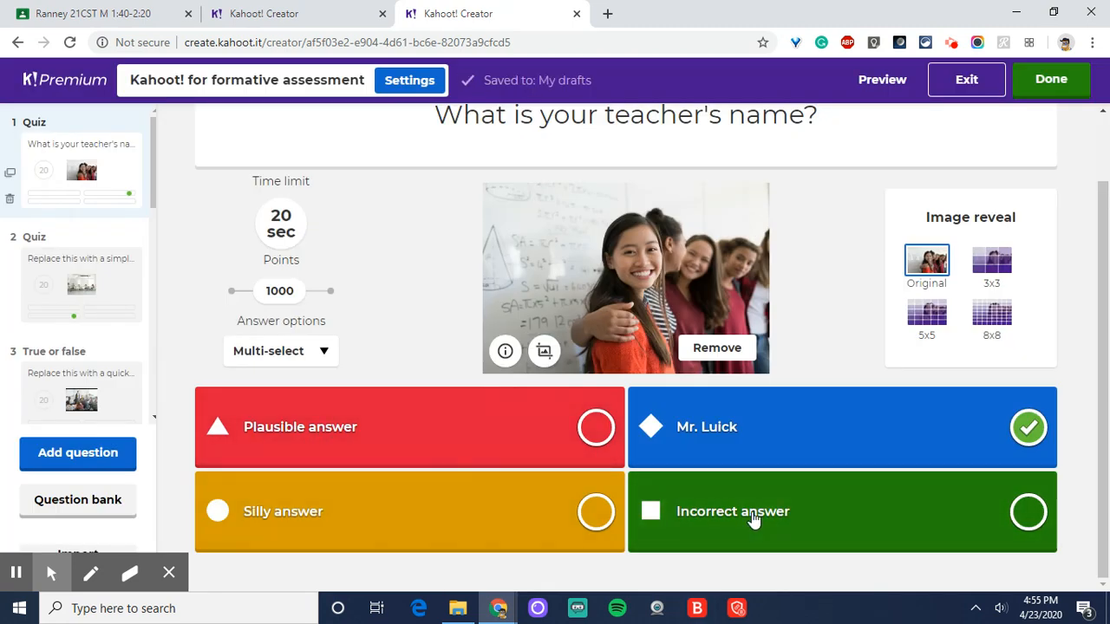
- Replace the "Plausible answer" placeholder text with a different teacher's name as a wrong answer
click(338, 433)
triple_click(536, 303)
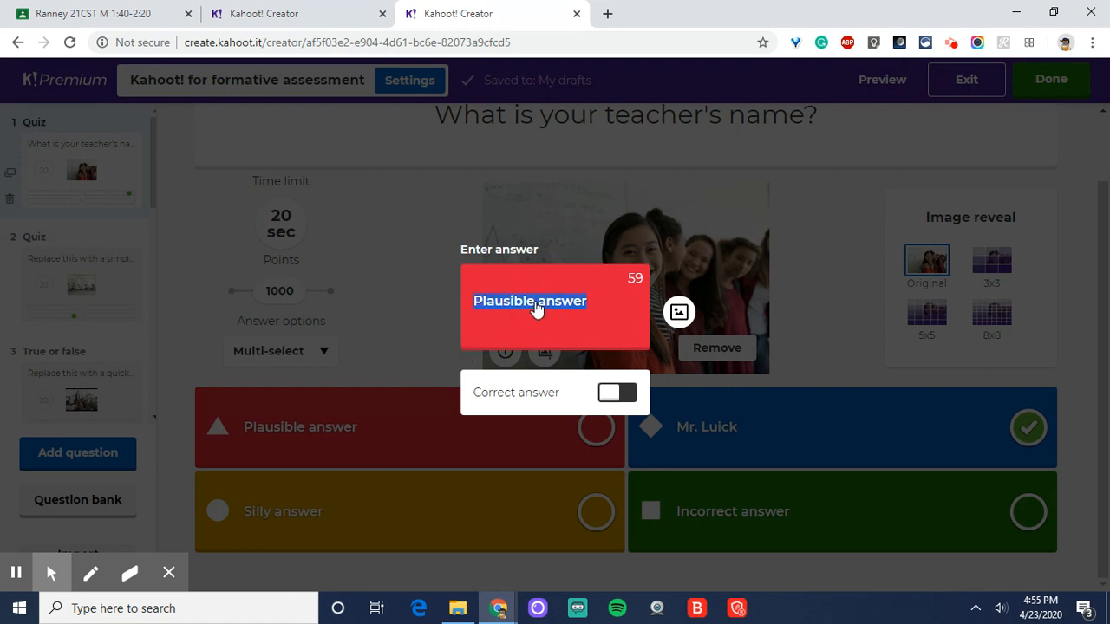
text(Mr. Mills)
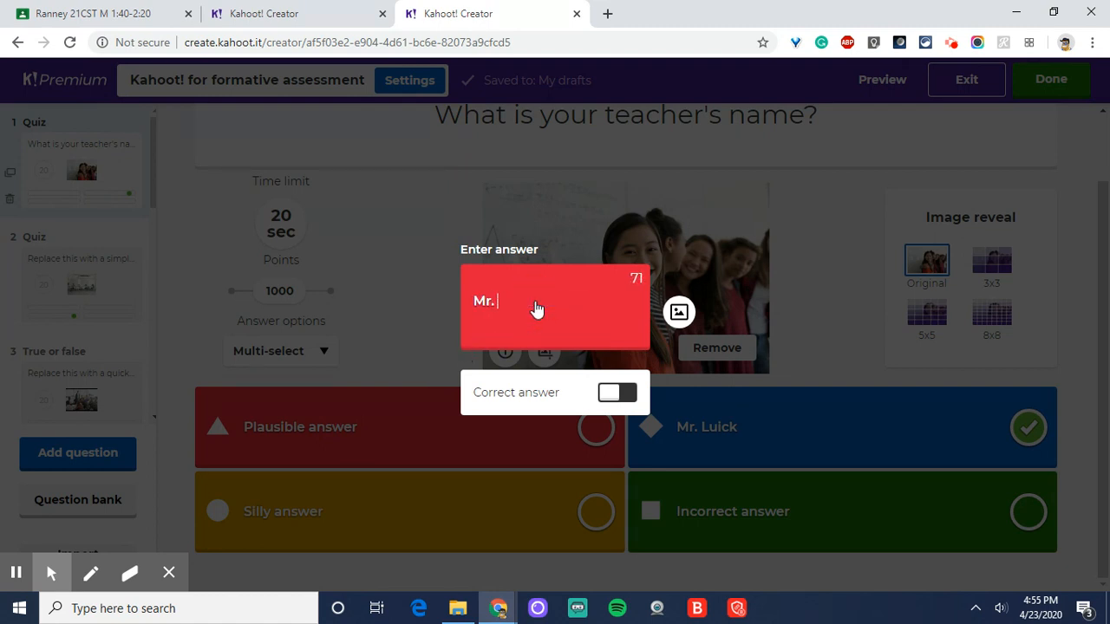
click(450, 496)
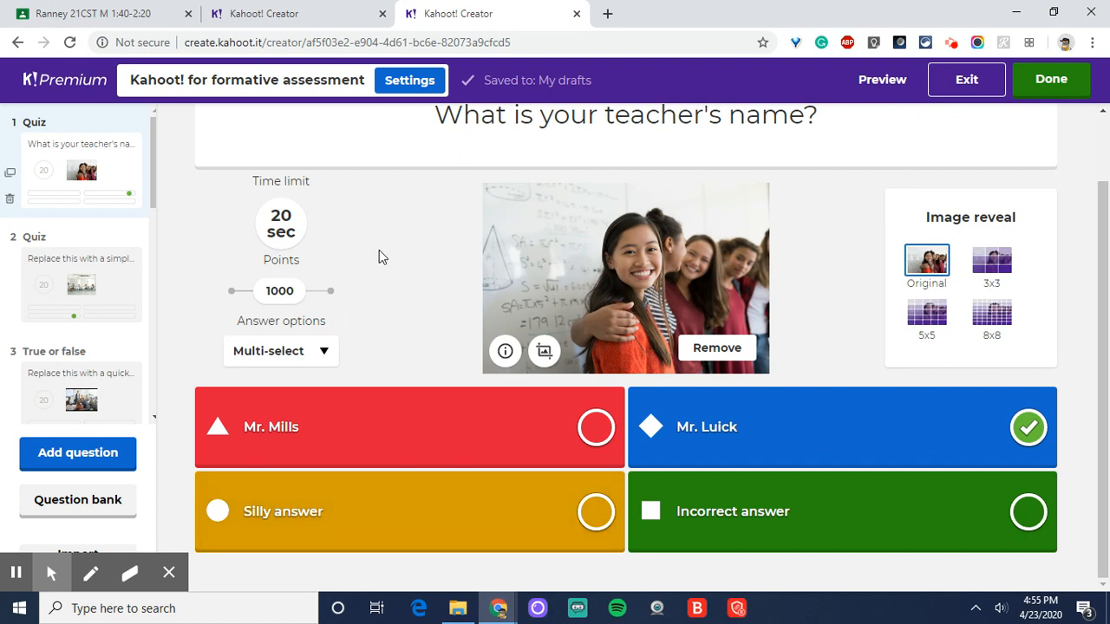
- Set the first question's time limit to 60 seconds and its points to 1000
click(295, 229)
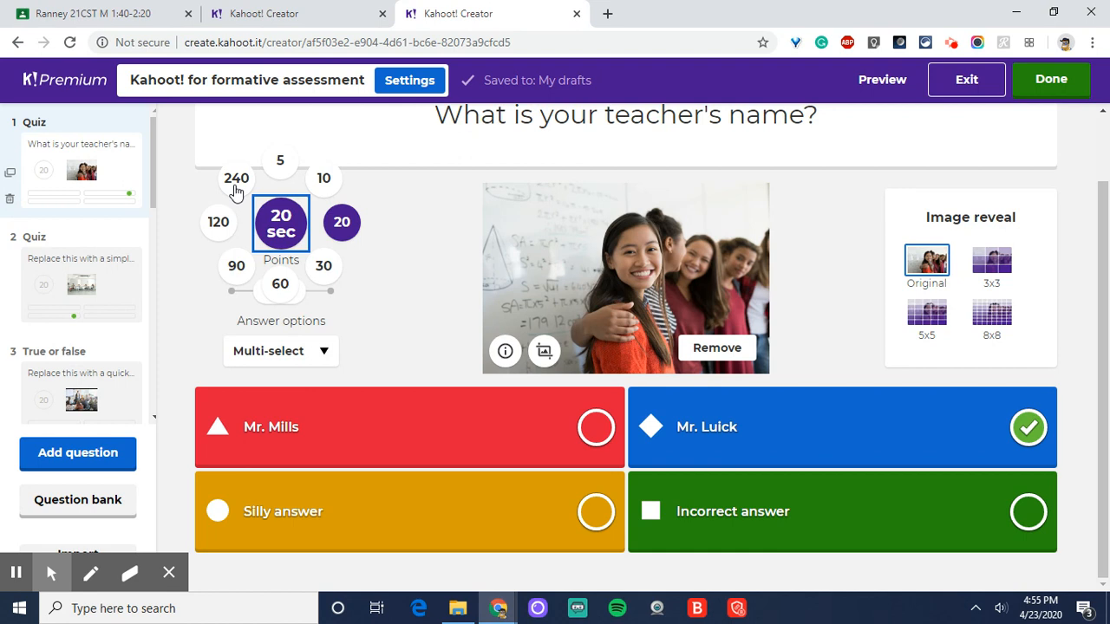
click(280, 284)
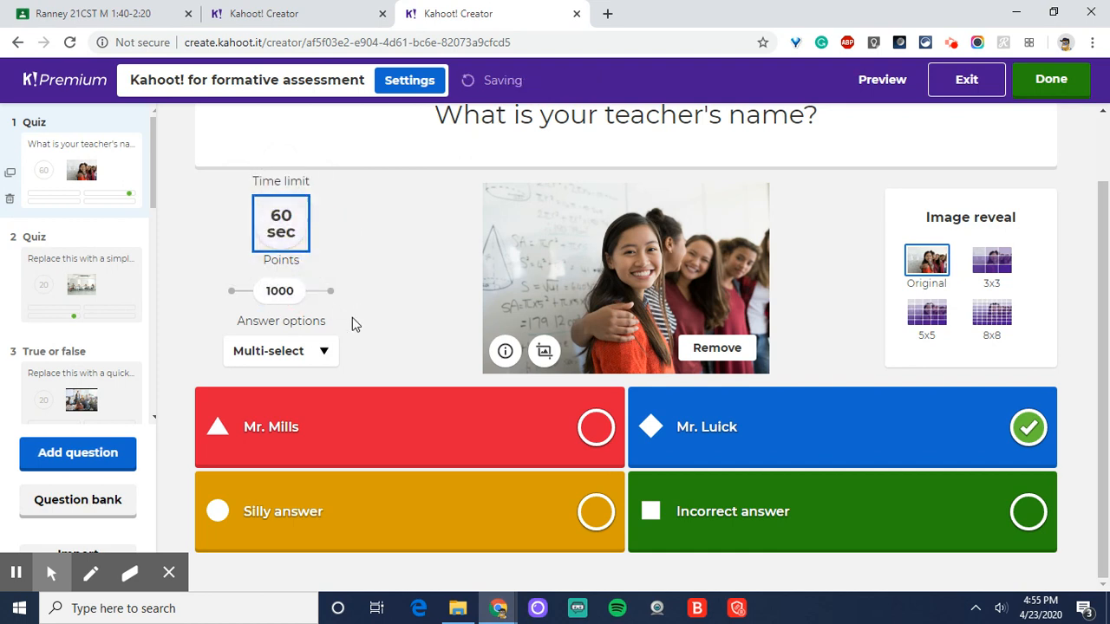
drag(302, 290, 326, 299)
click(293, 299)
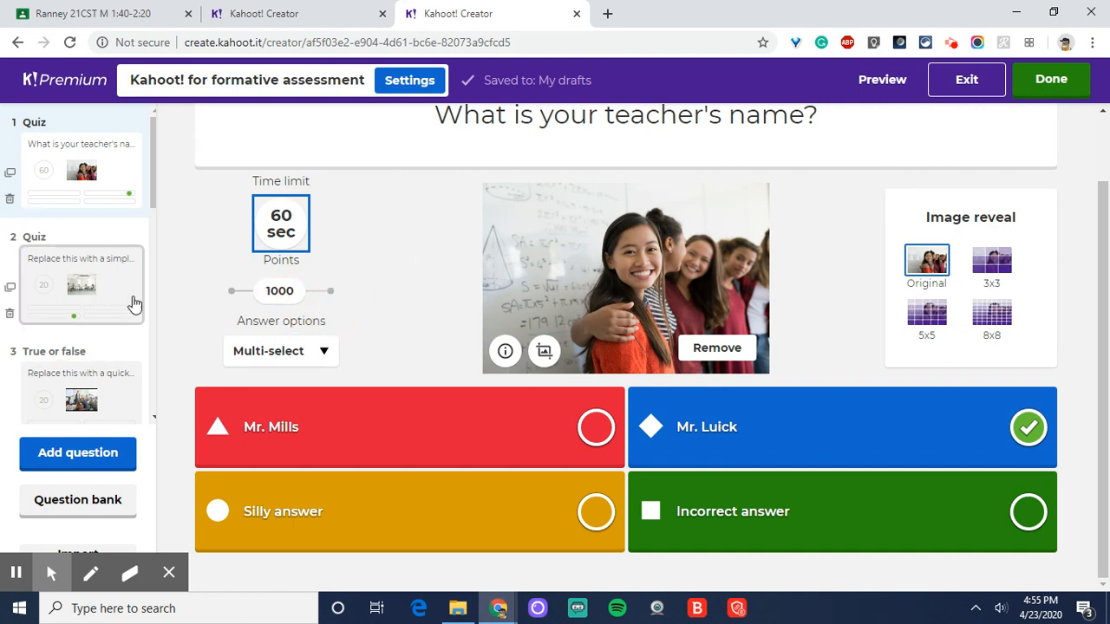
- Delete the second question and the "more challenging question" quiz placeholder that follows the true/false question
click(44, 270)
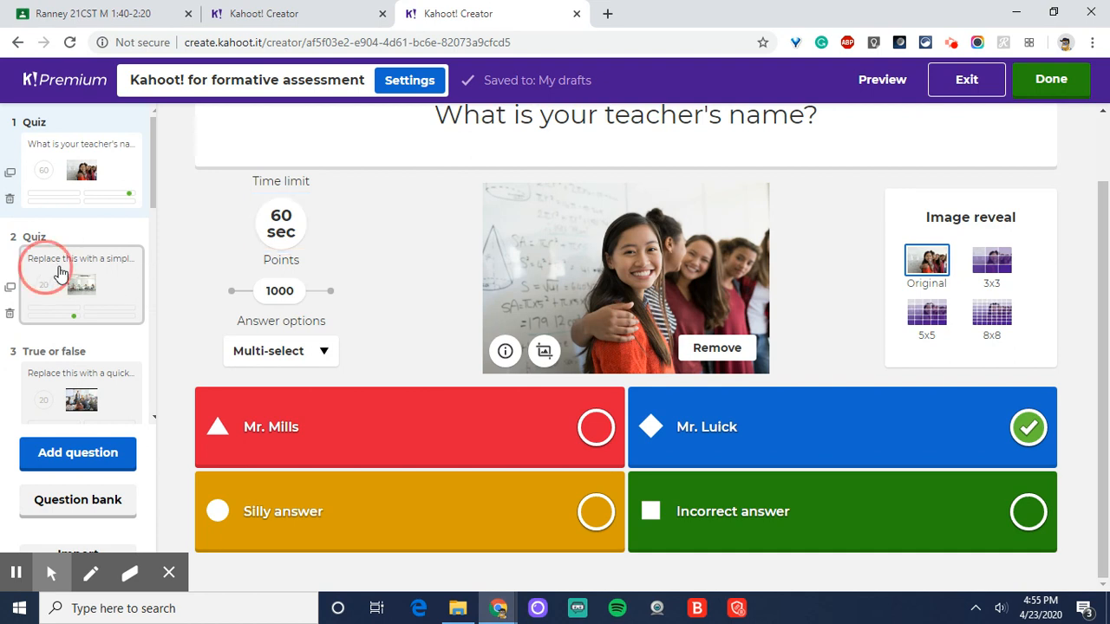
scroll(85, 287, down, 8)
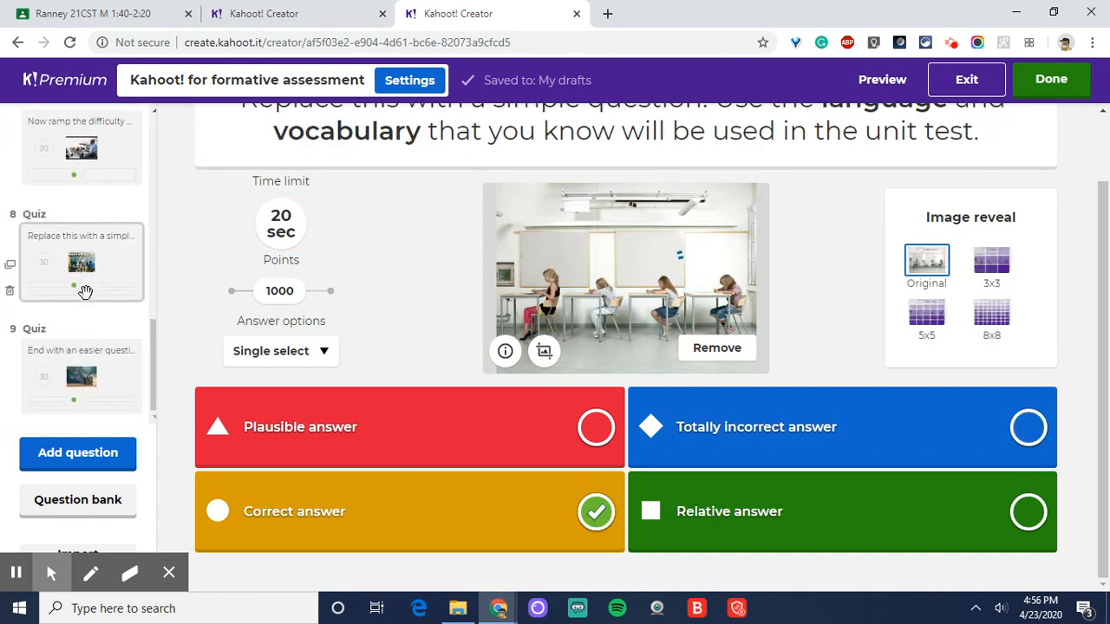
scroll(87, 292, up, 8)
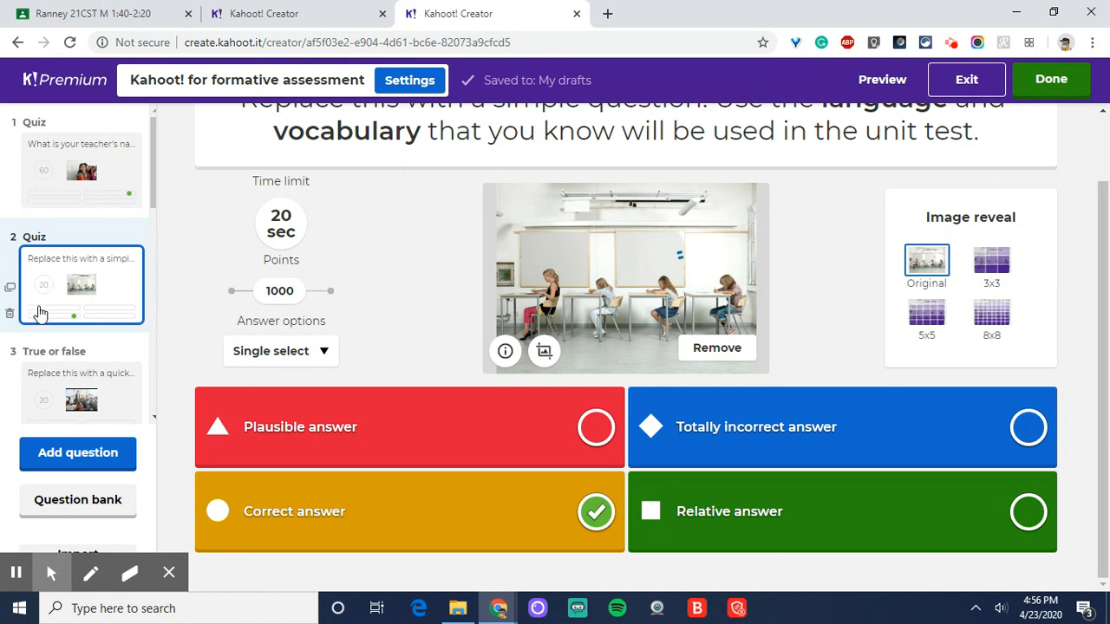
click(10, 313)
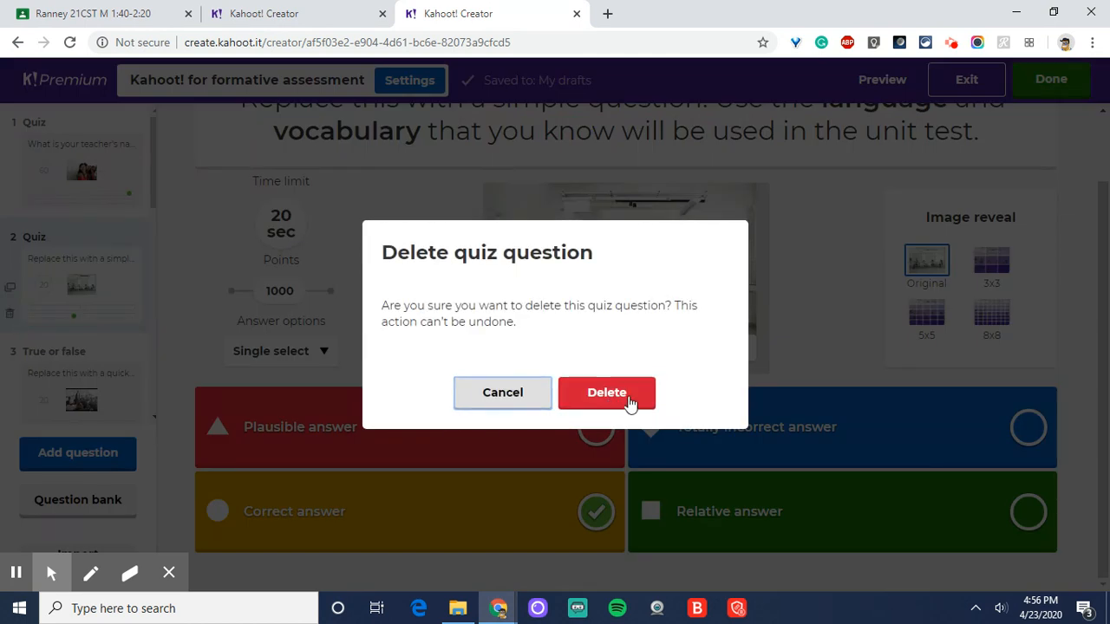
click(630, 403)
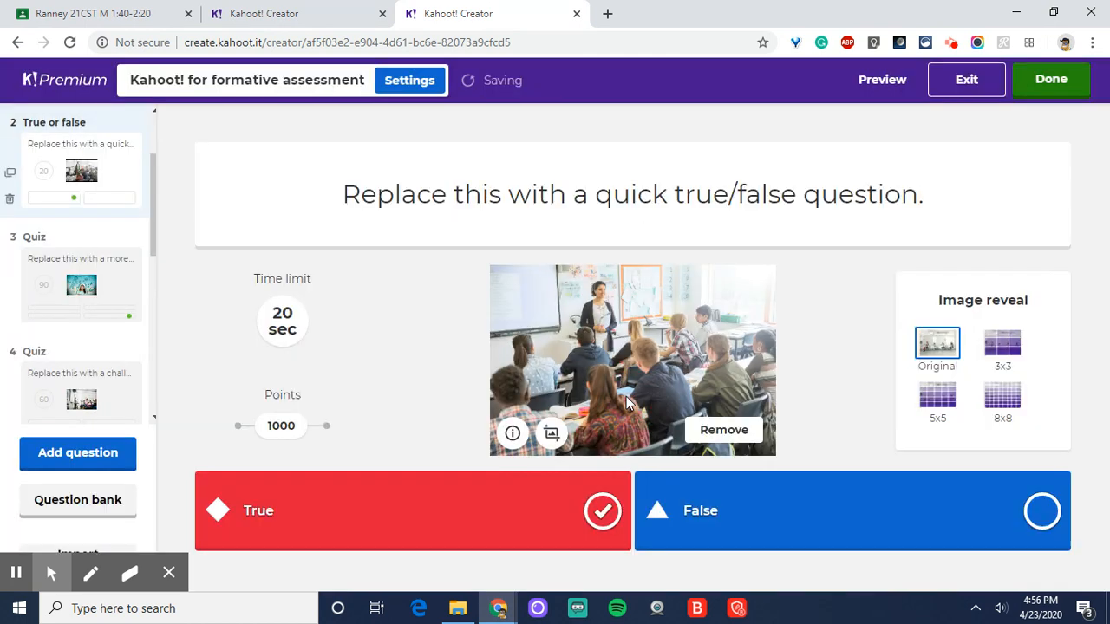
click(10, 314)
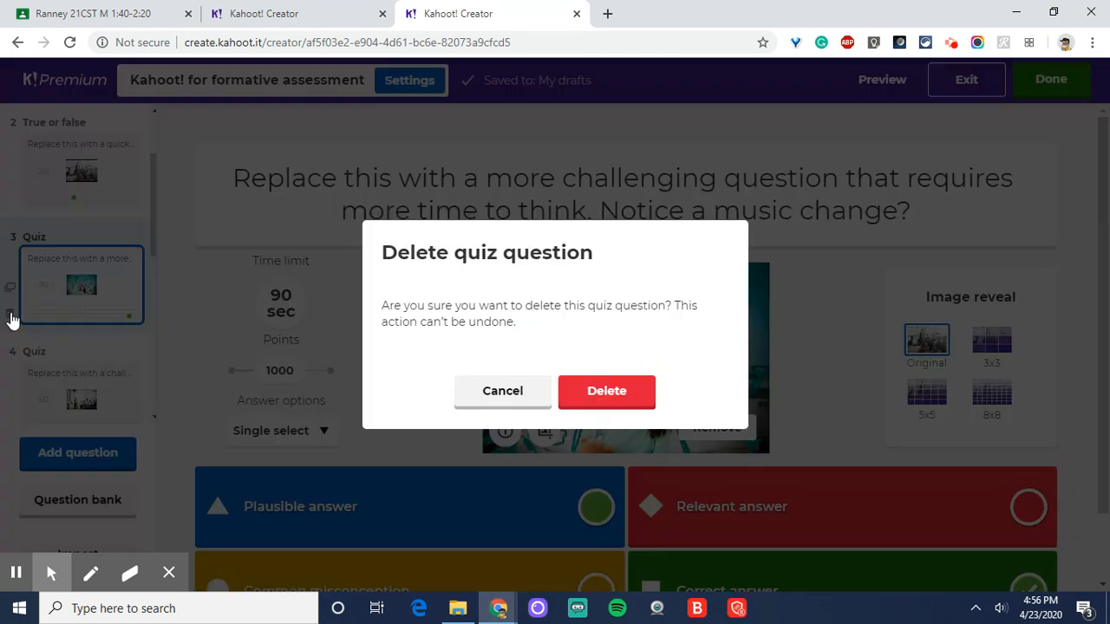
click(632, 393)
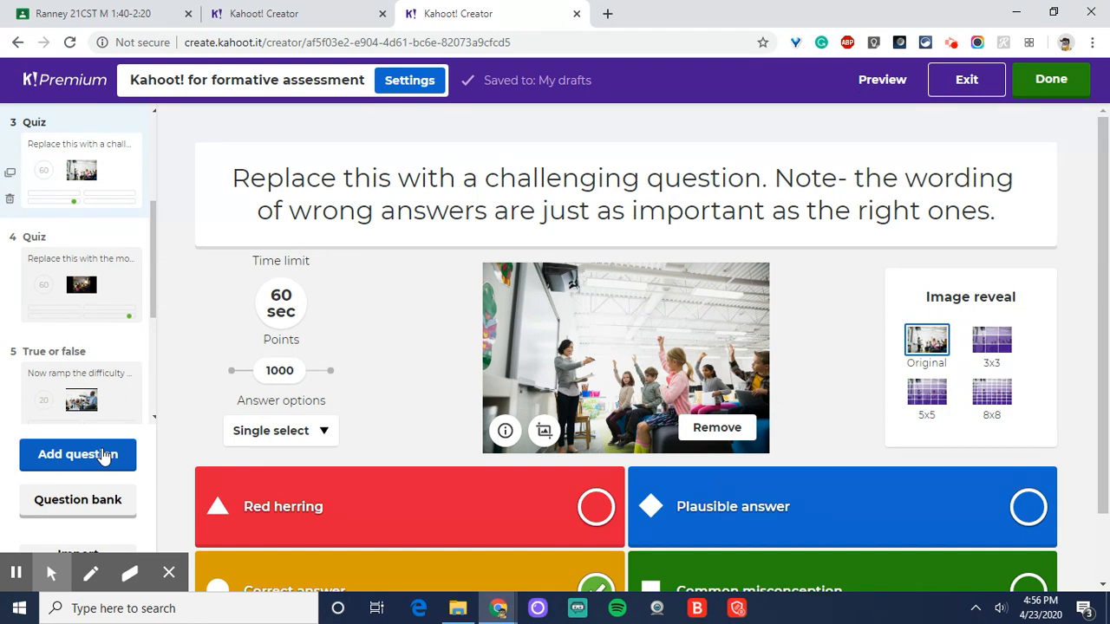
- Remove the first question's image and upload 20200423_144340 (1) from the Downloads folder in its place
scroll(117, 187, up, 3)
click(113, 173)
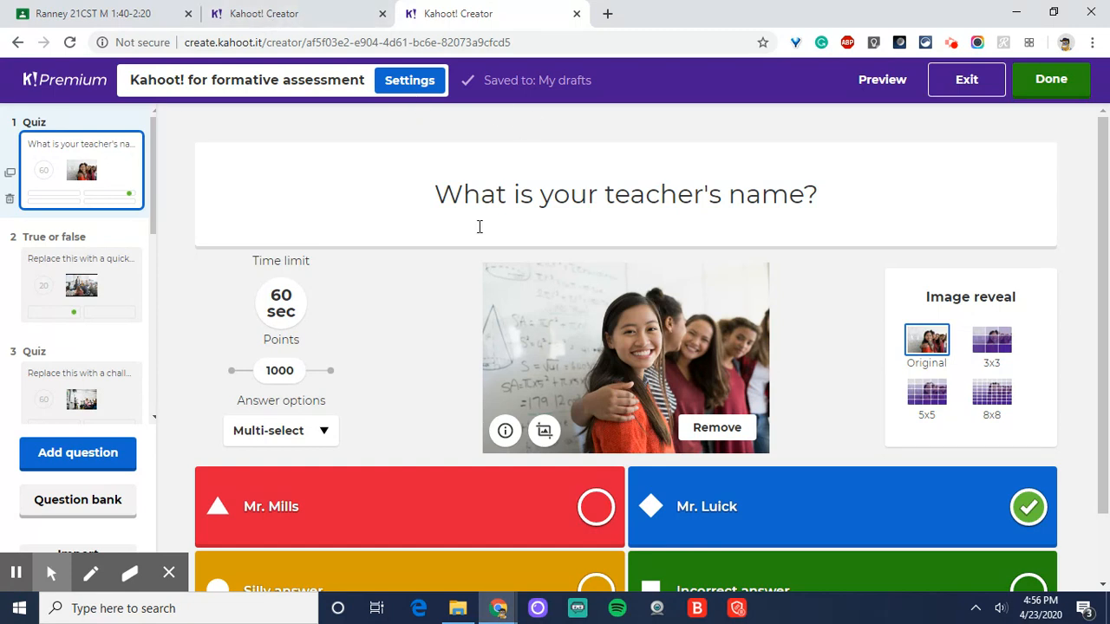
drag(435, 194, 837, 206)
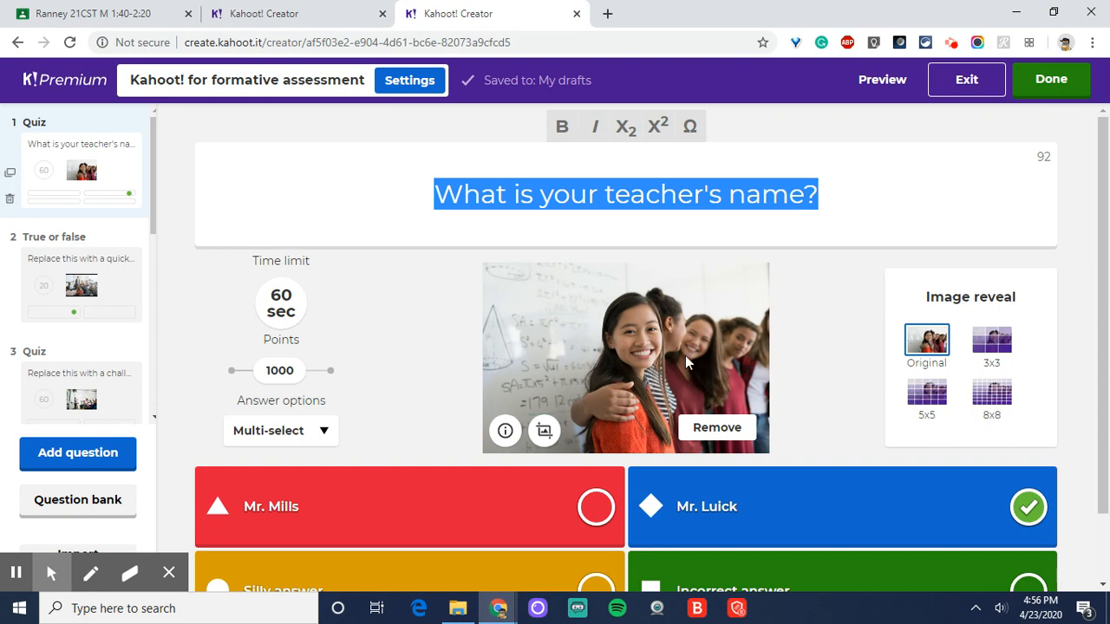
click(735, 426)
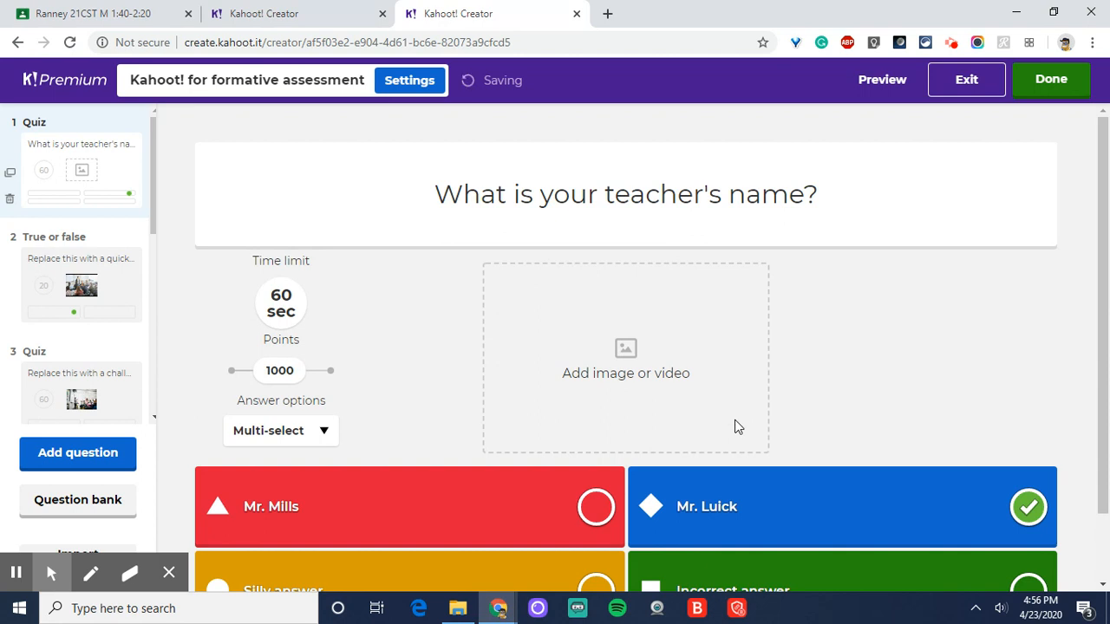
click(633, 365)
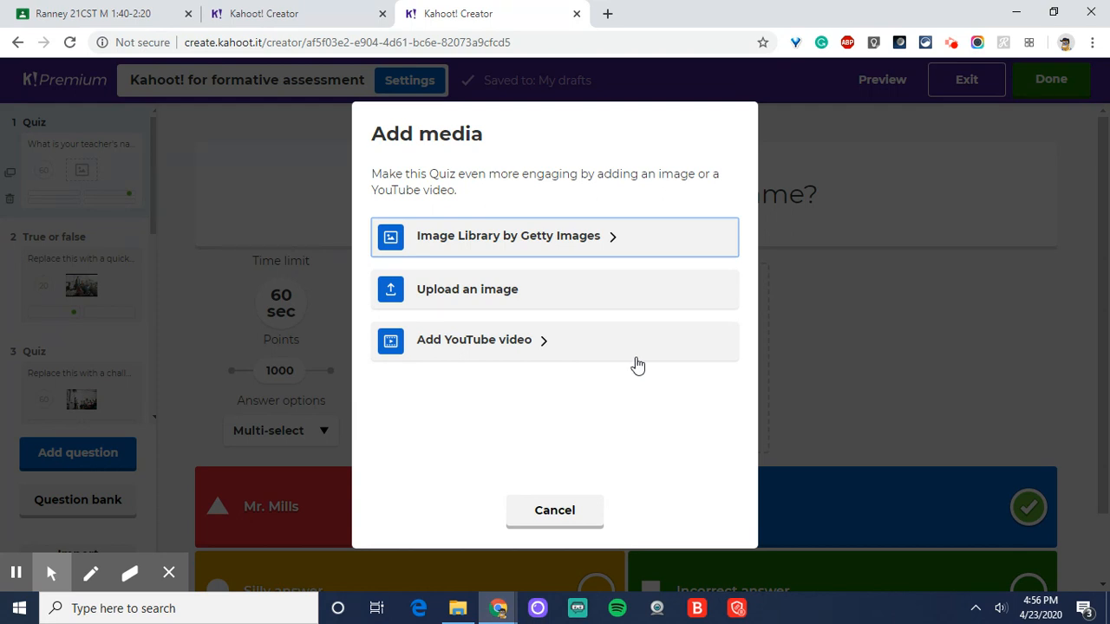
click(554, 297)
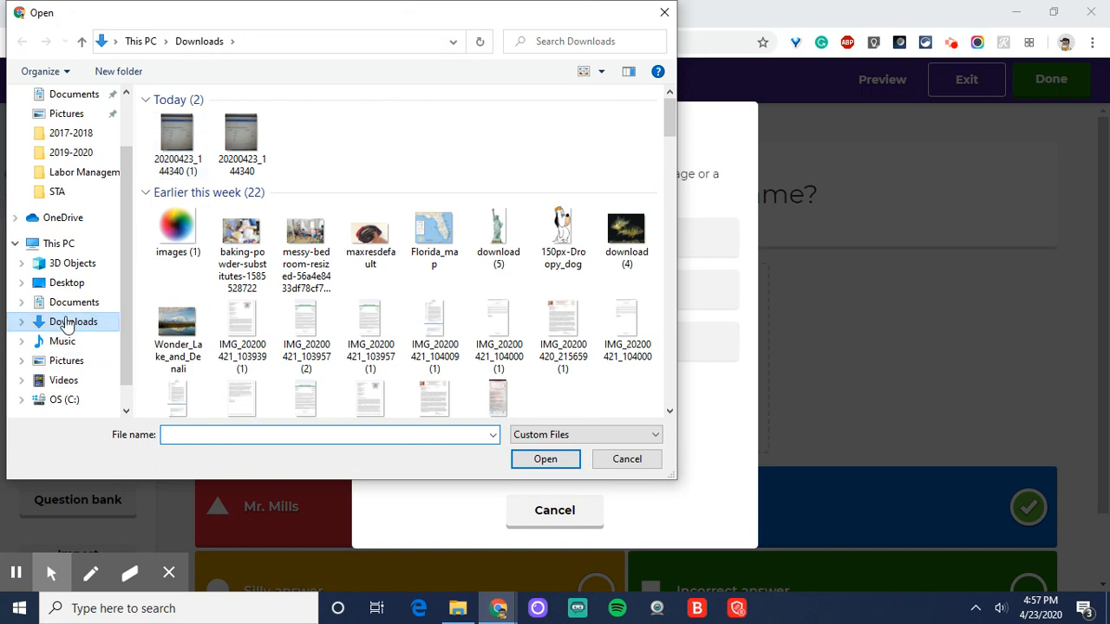
click(168, 148)
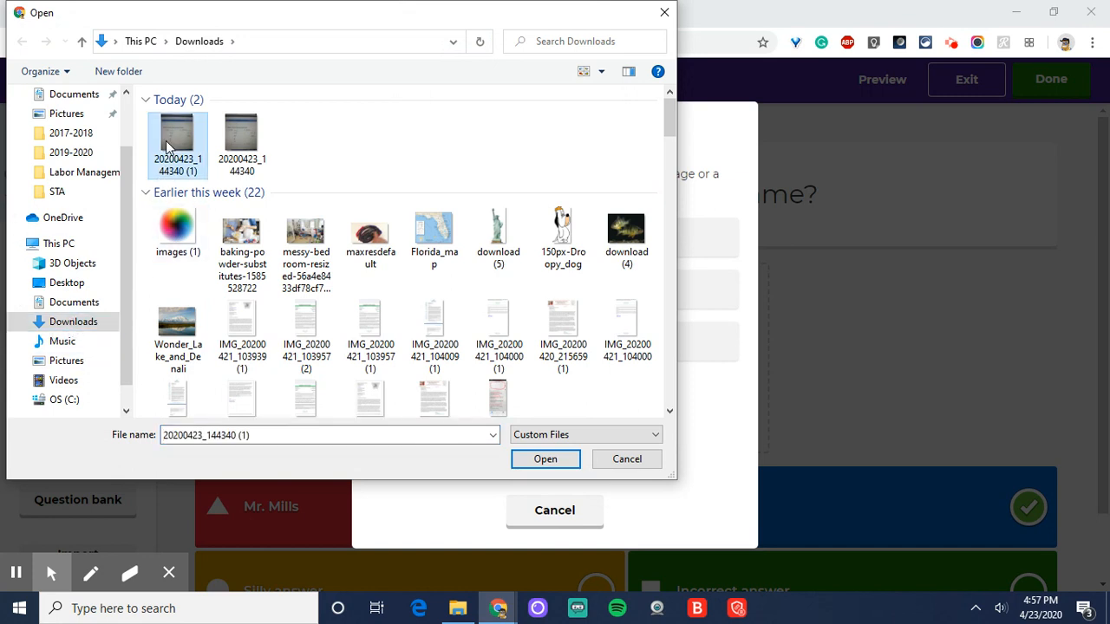
click(565, 462)
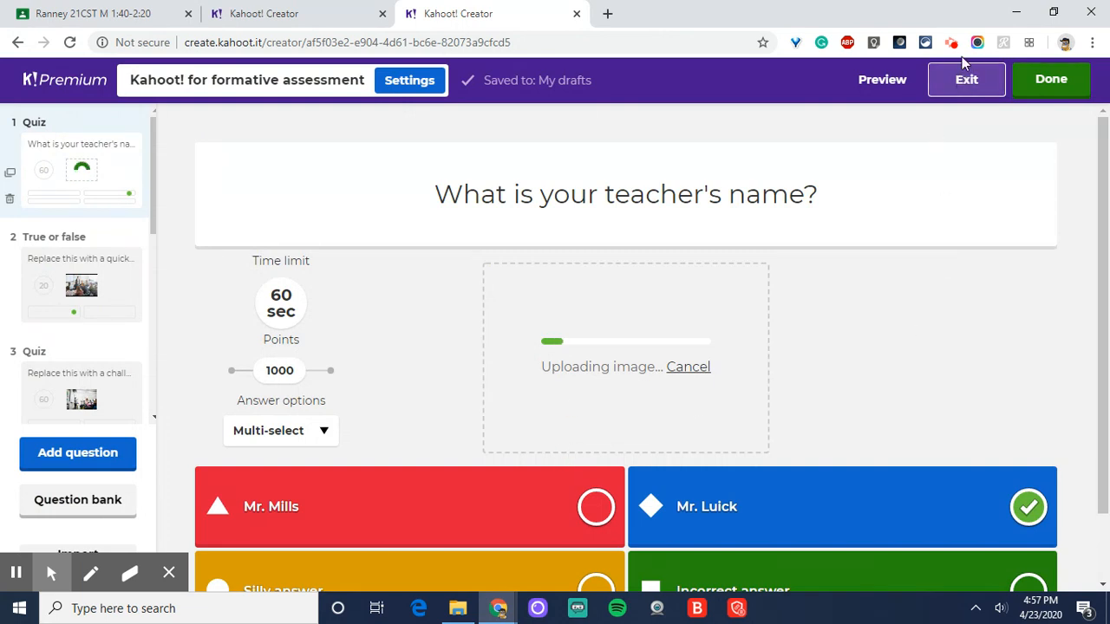
click(953, 45)
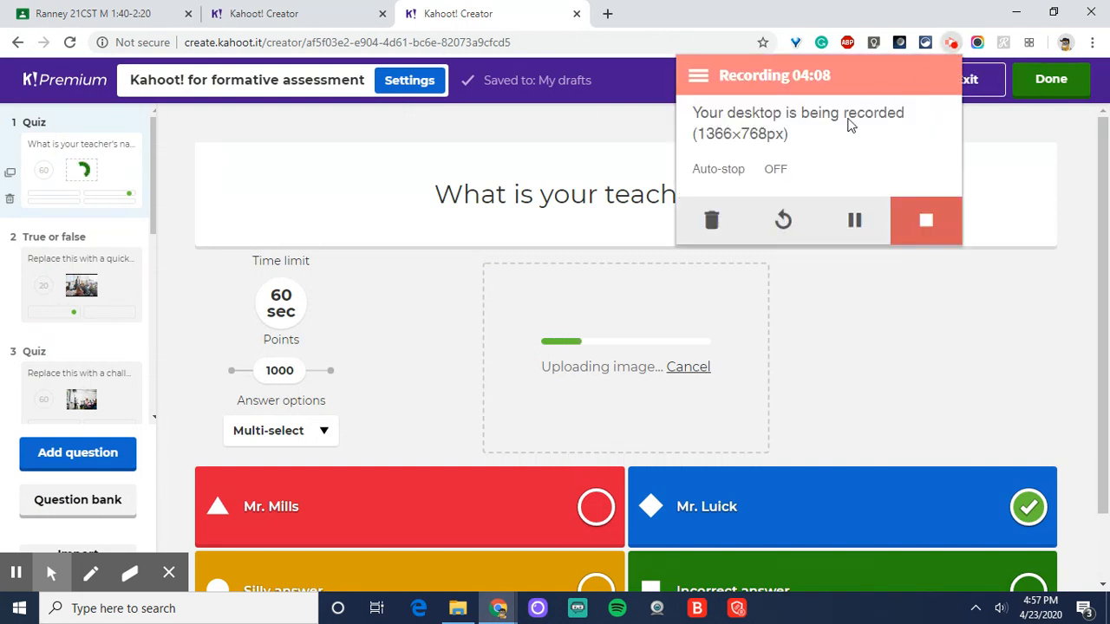
click(854, 222)
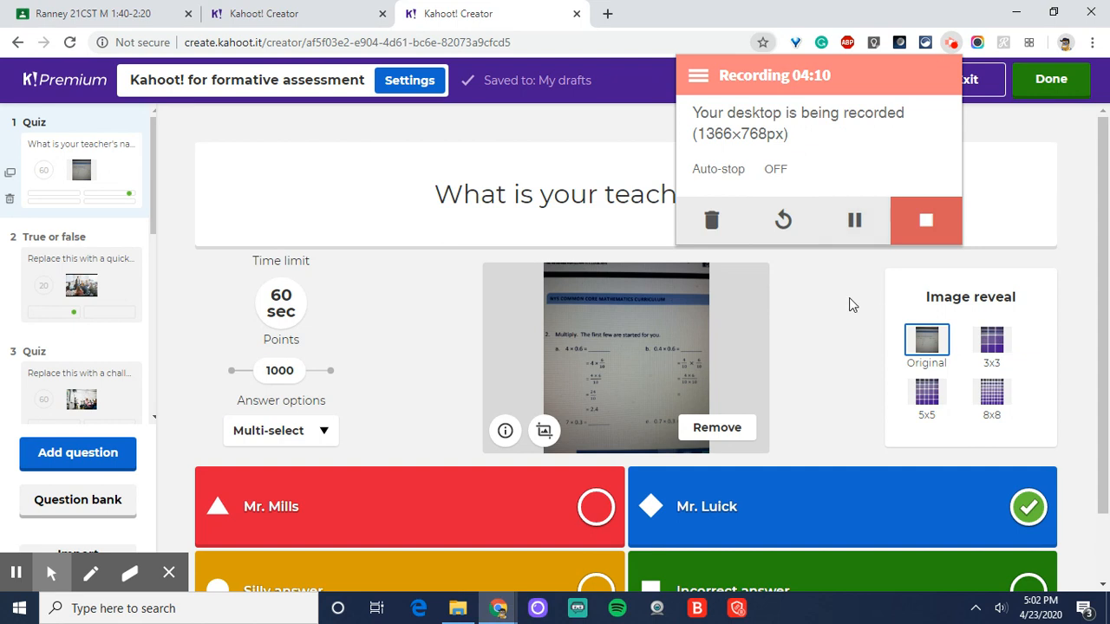
click(848, 298)
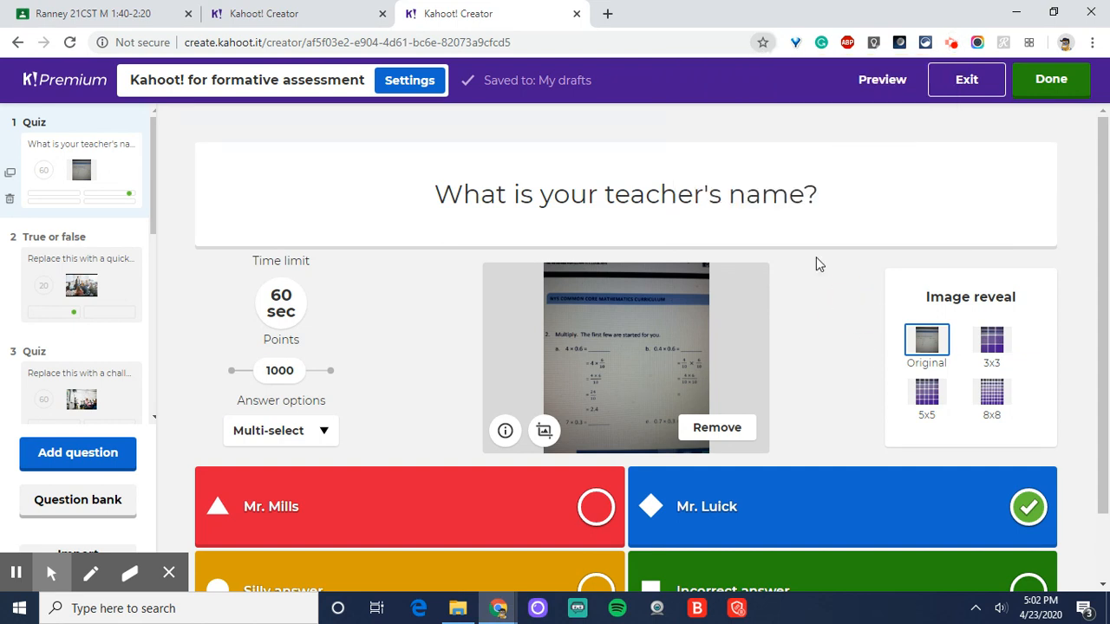
scroll(819, 286, down, 2)
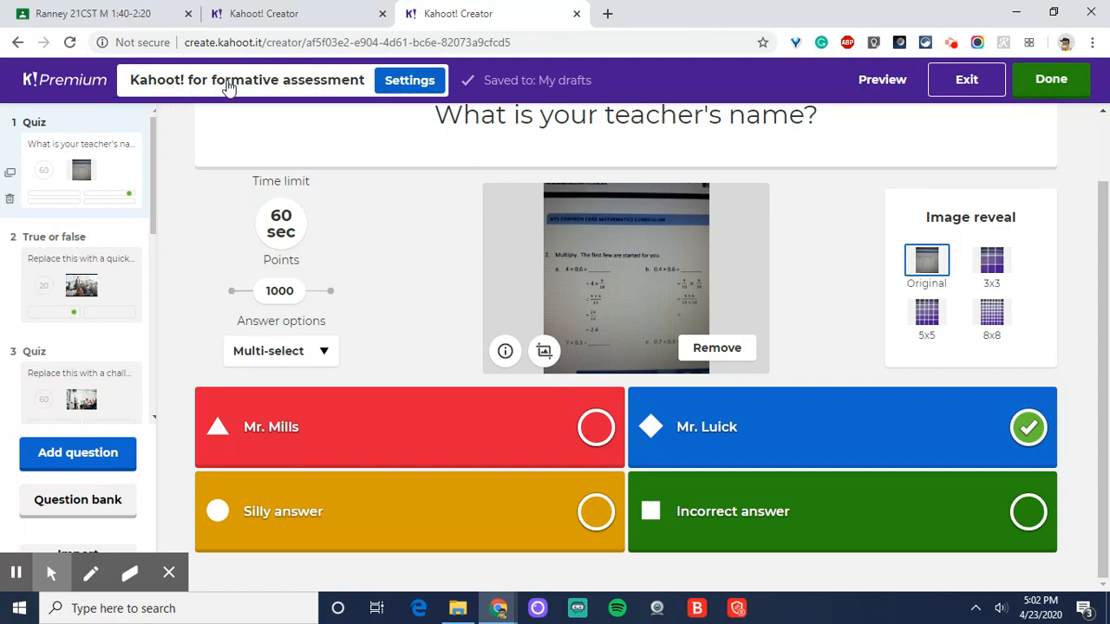
- Retitle the kahoot "Math Quiz" and set its visibility to Everyone in the kahoot summary
click(302, 89)
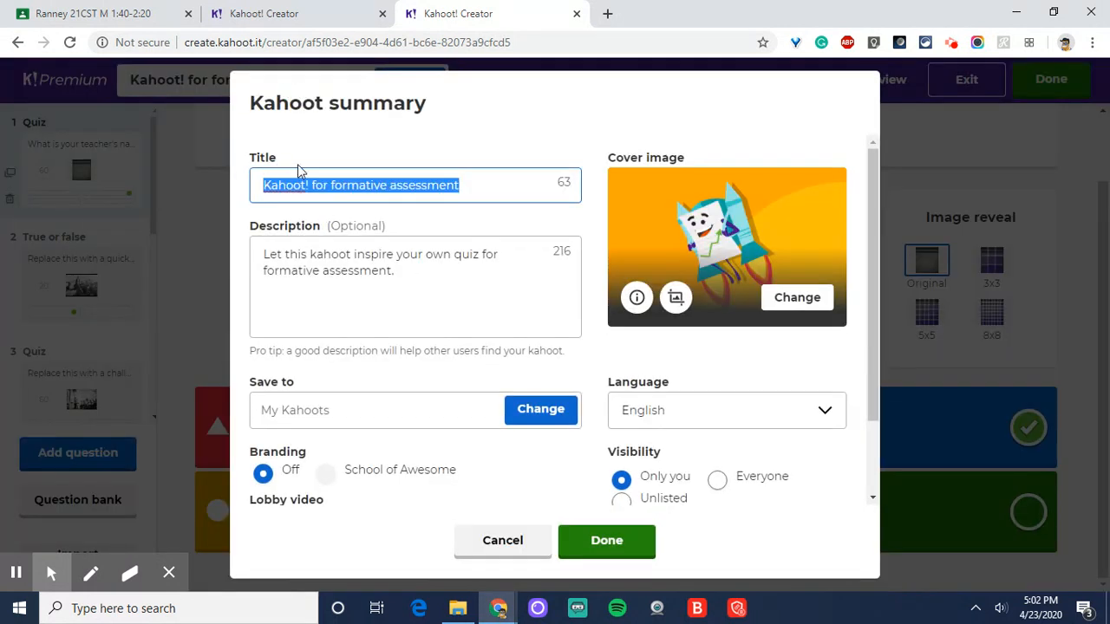
text(Math Qui)
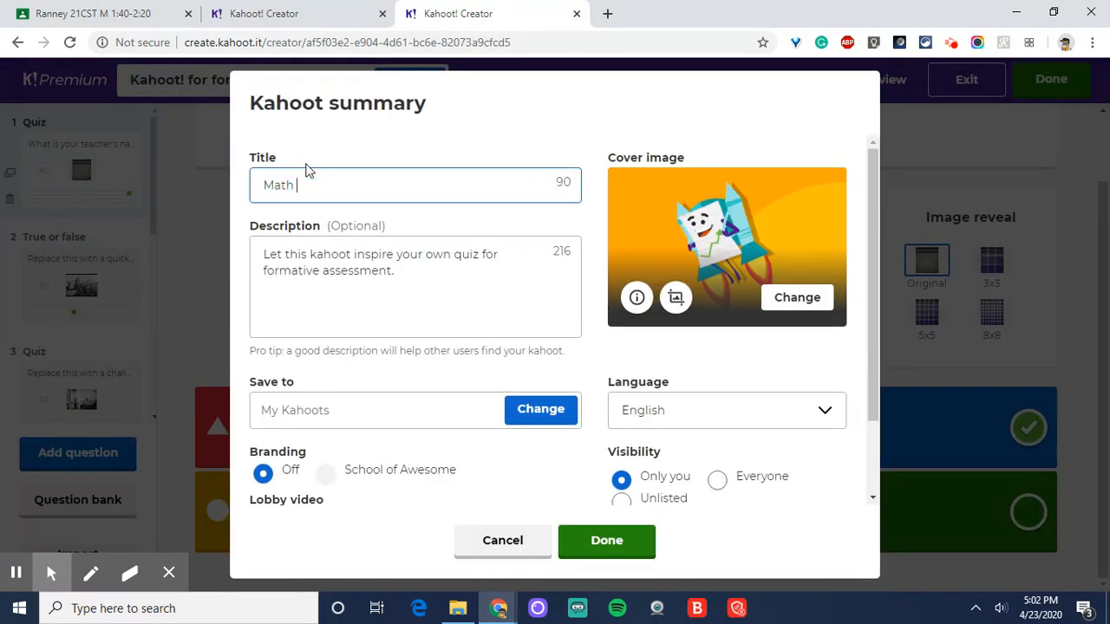
text(z)
scroll(792, 458, down, 1)
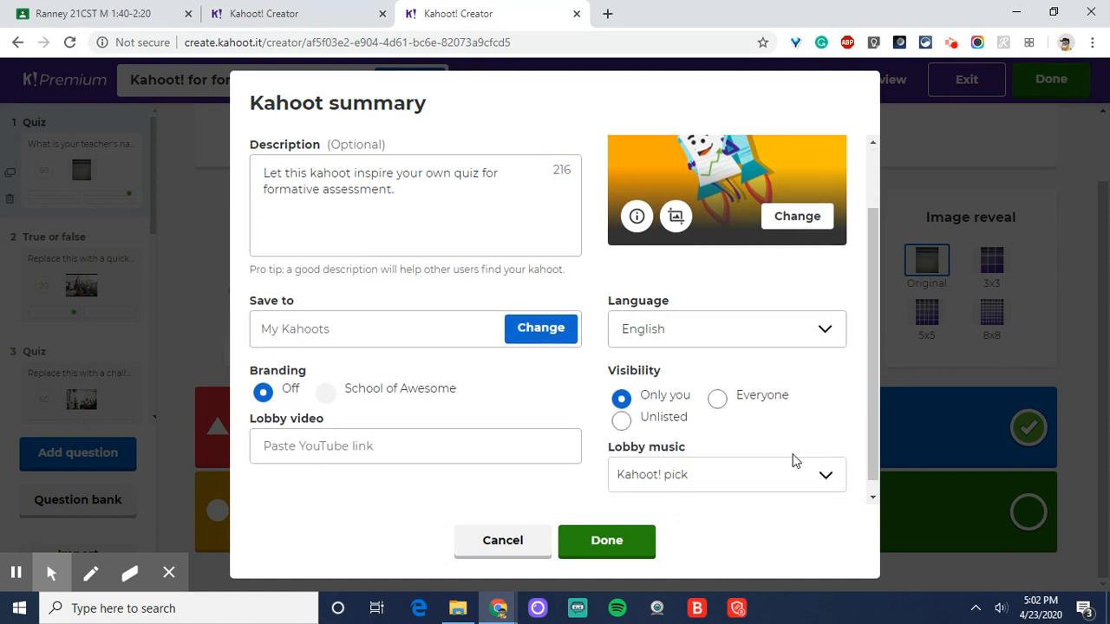
click(716, 399)
click(632, 540)
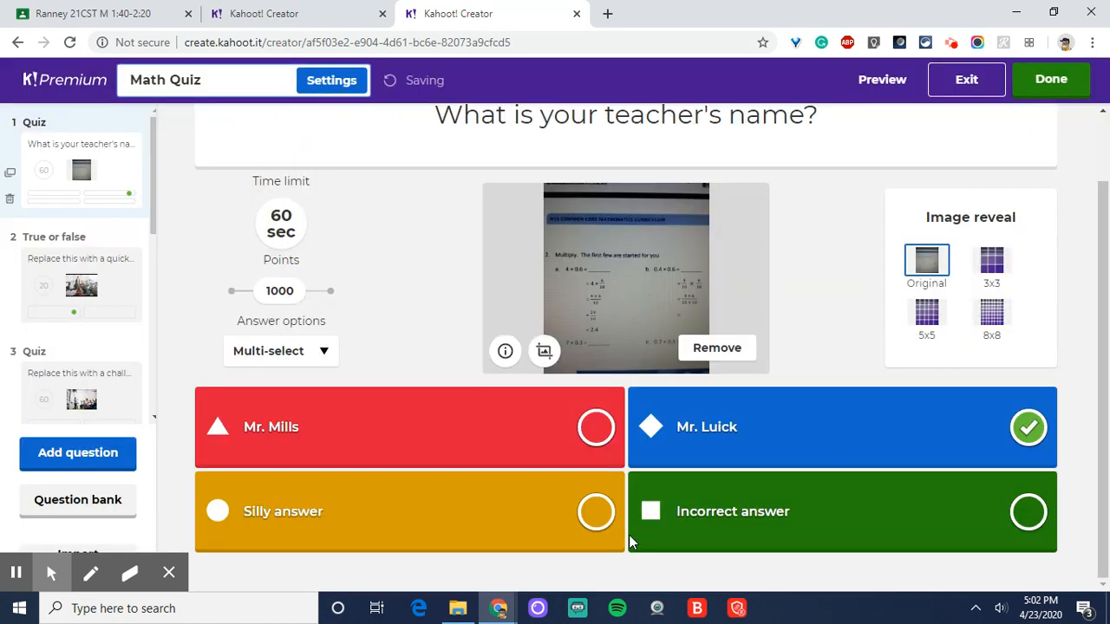
- Finish editing the kahoot and go to the My Kahoots list
click(1060, 80)
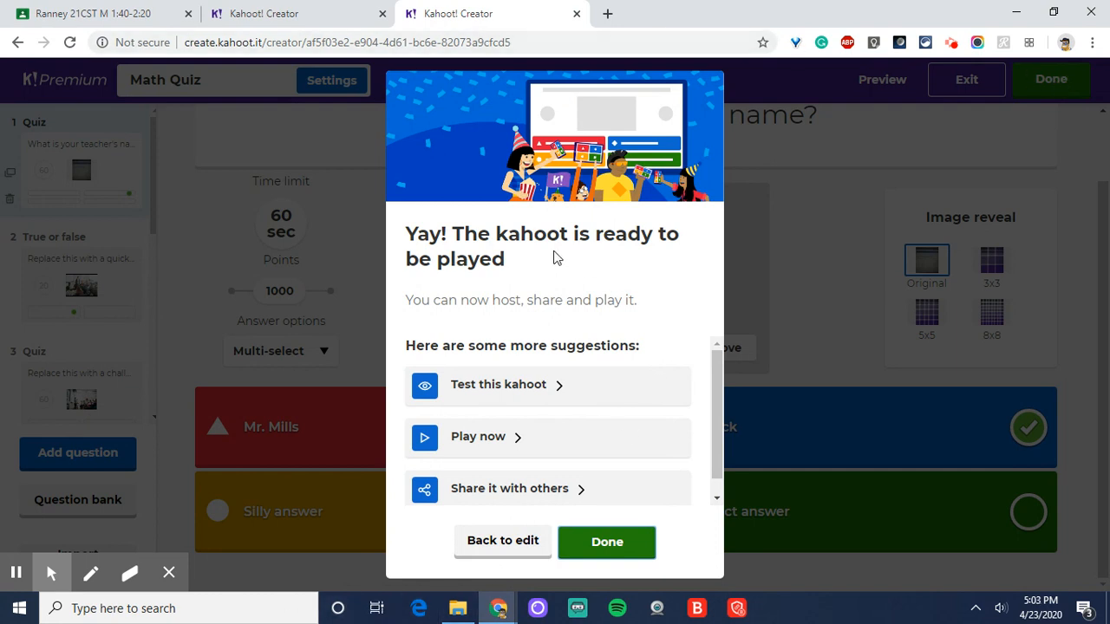
click(632, 552)
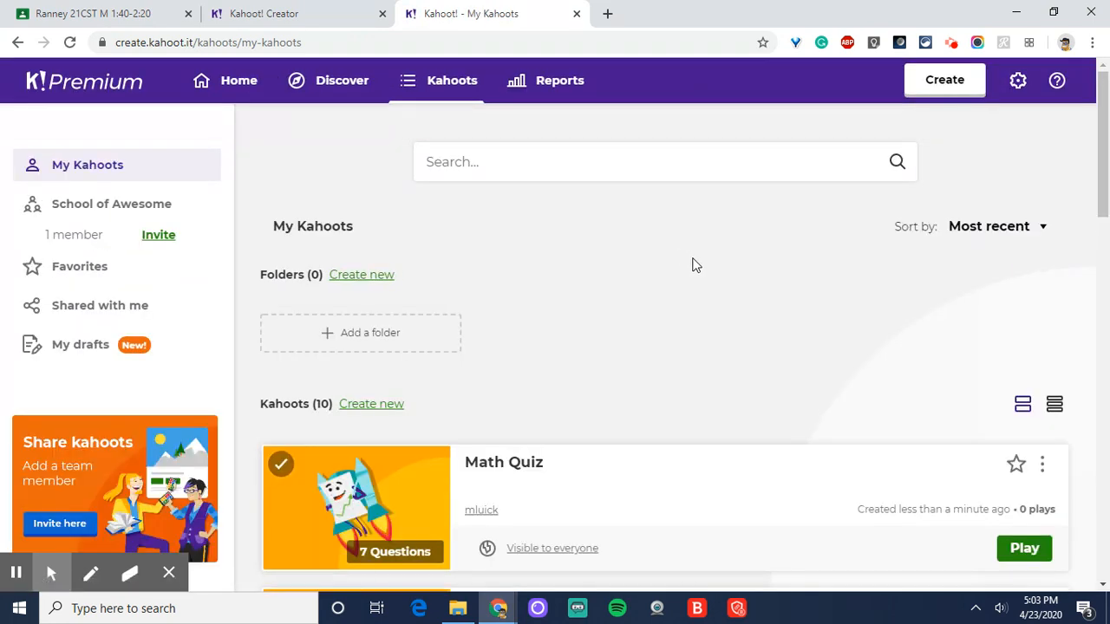
- Look over the My Kahoots list and the management options for Math Quiz, and open that quiz's details page
scroll(671, 299, down, 1)
scroll(676, 303, down, 5)
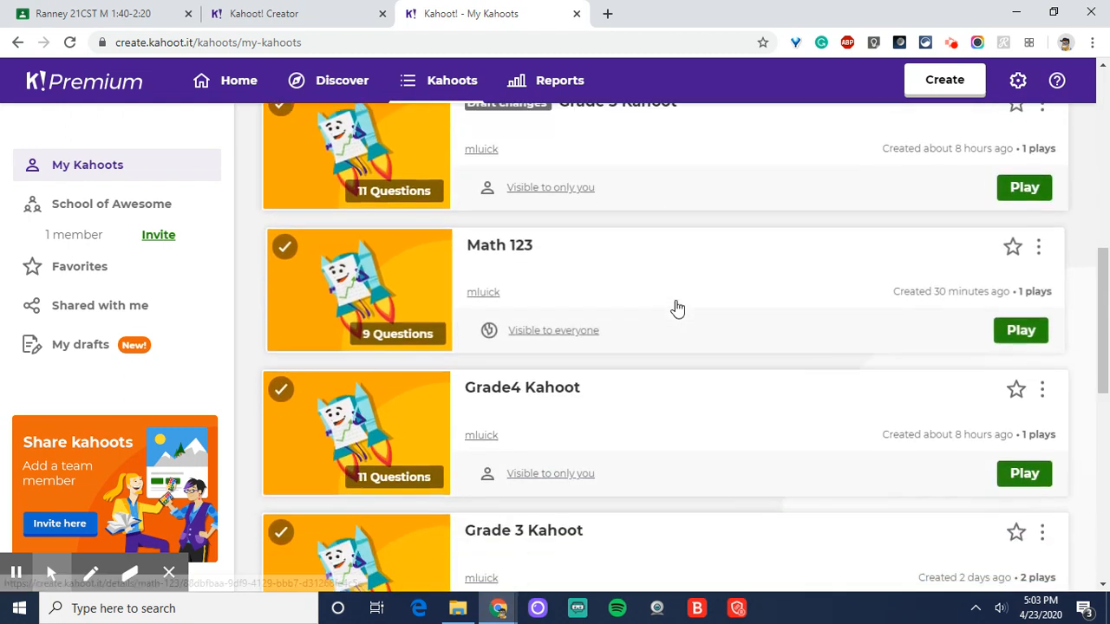
scroll(673, 308, up, 6)
scroll(682, 310, down, 2)
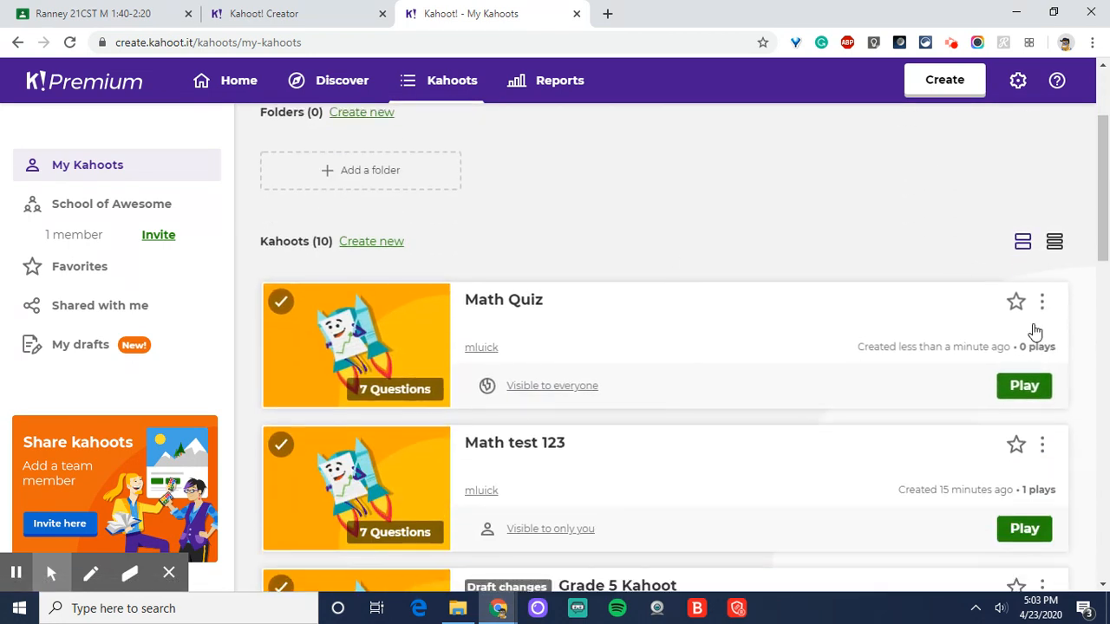
click(1042, 309)
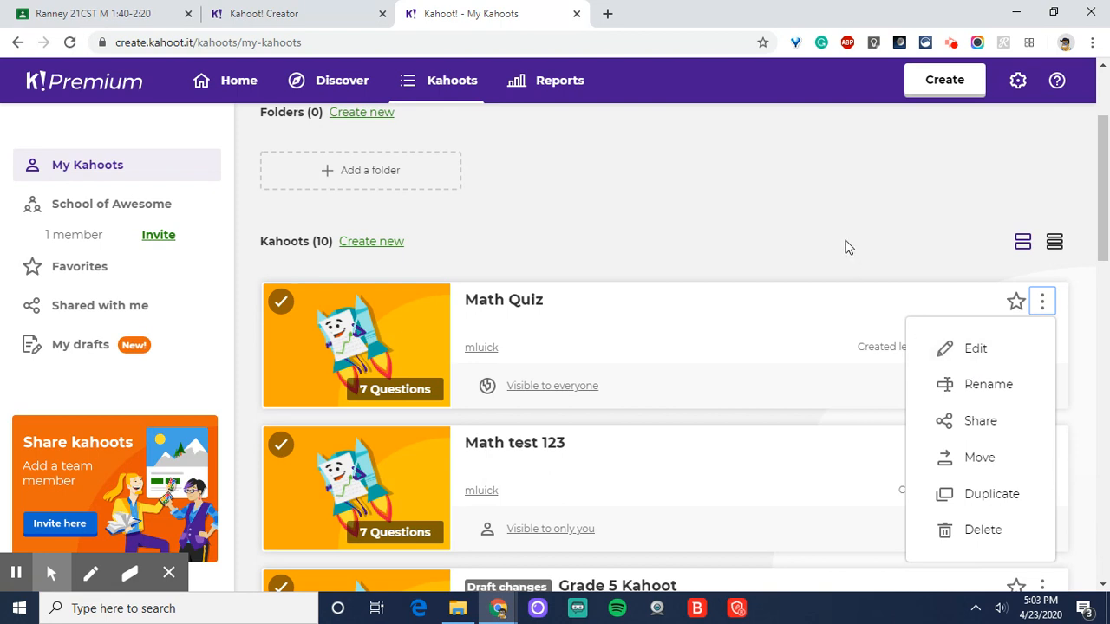
click(549, 333)
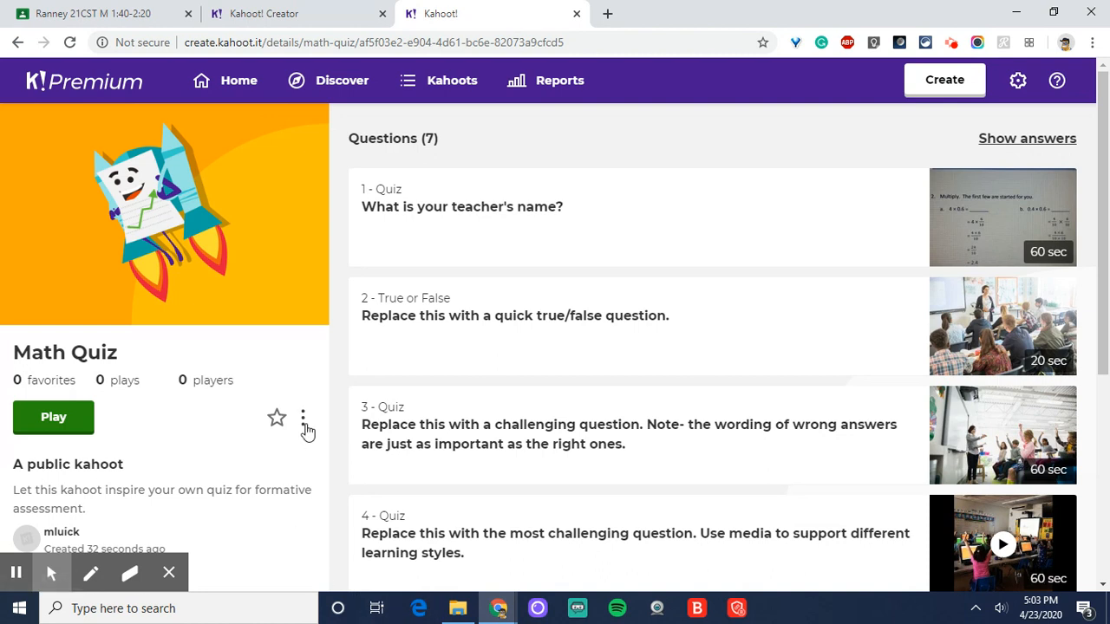
- Start assigning Math Quiz as a self-paced challenge and set its deadline date to Fri 1 May
click(82, 424)
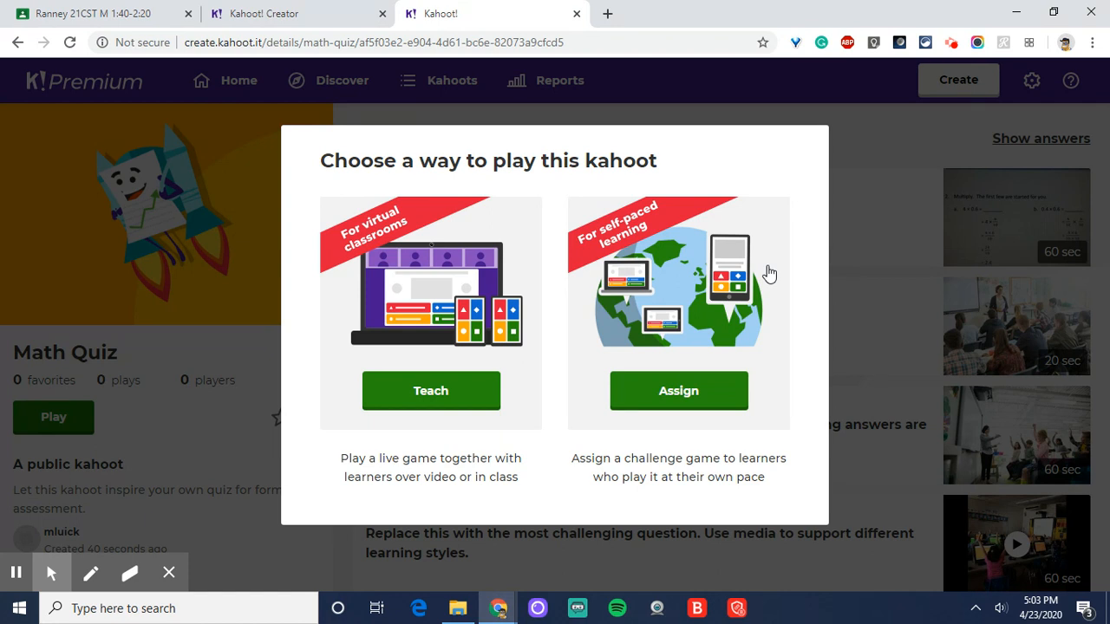
click(676, 397)
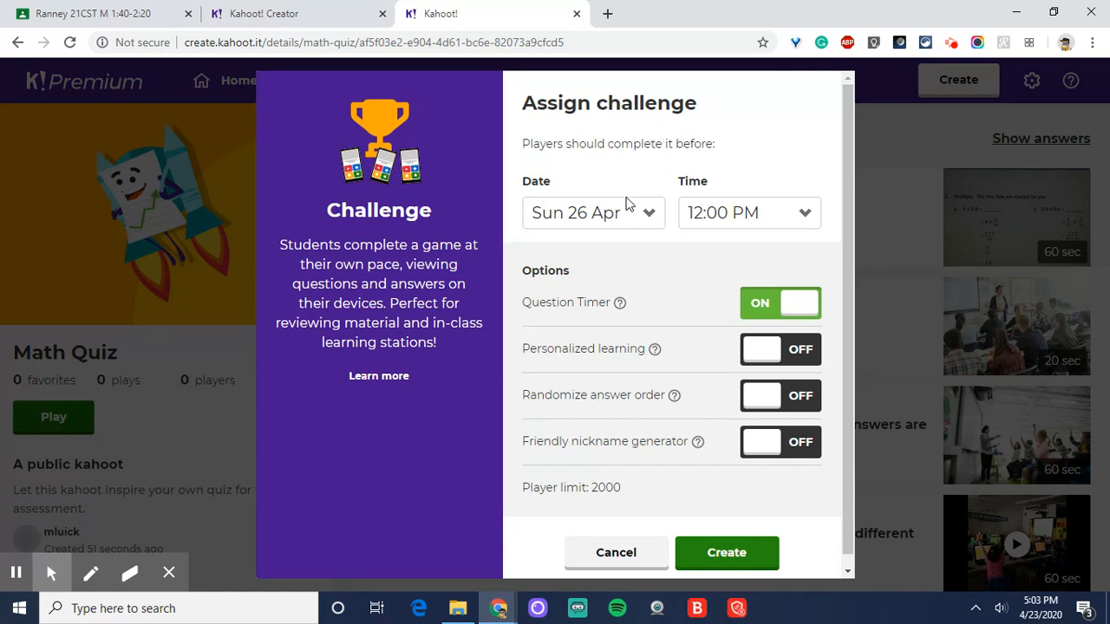
click(655, 220)
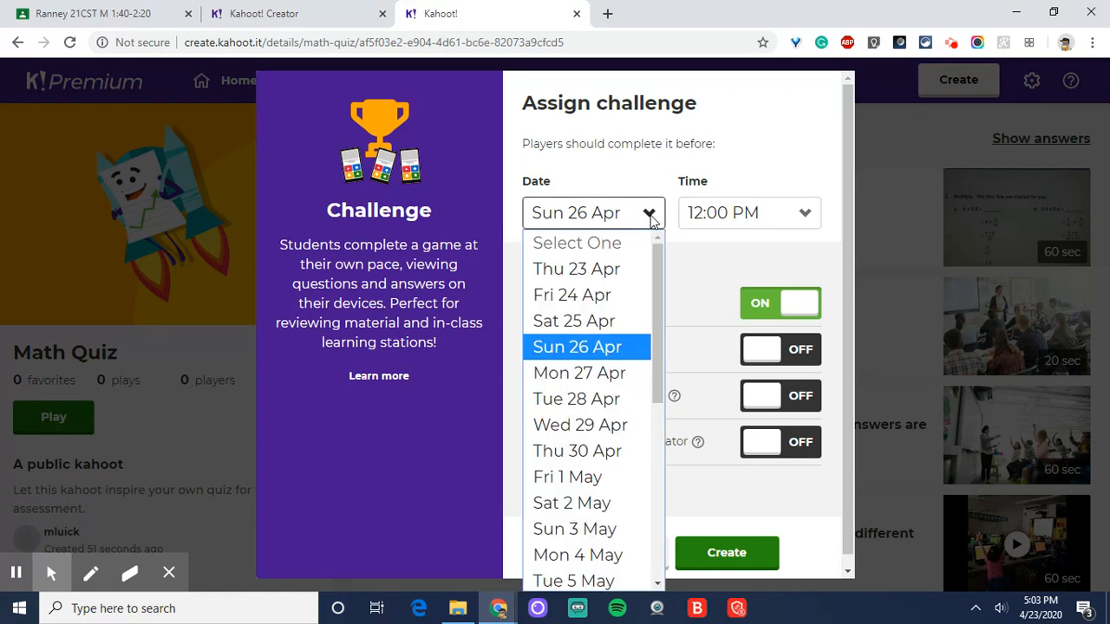
click(615, 473)
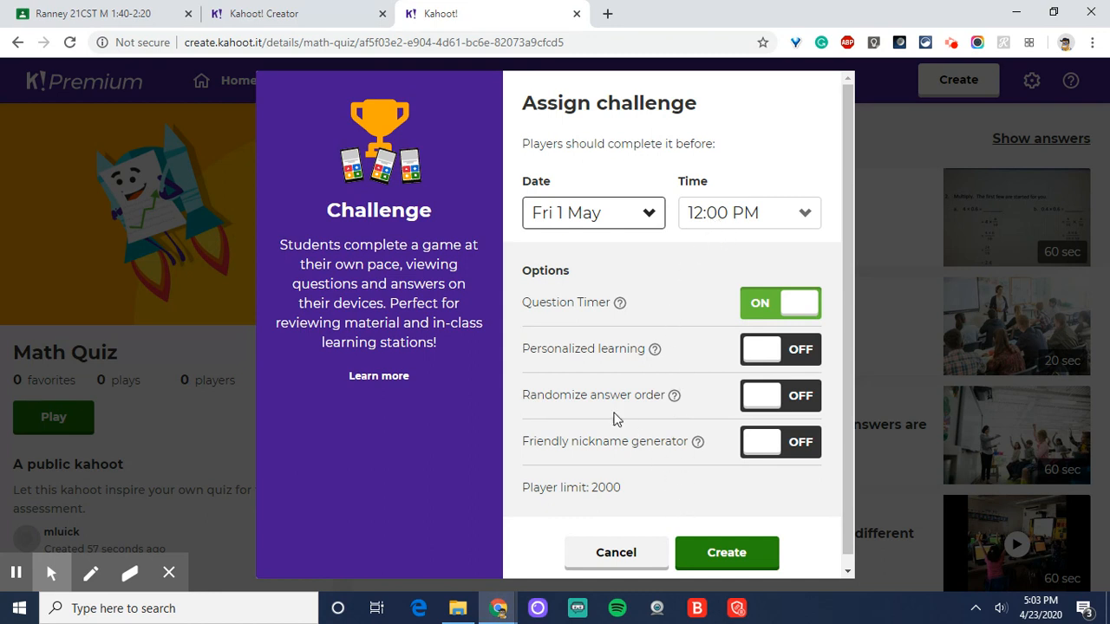
- Create the challenge with the question timer on
mouse_move(621, 311)
click(757, 313)
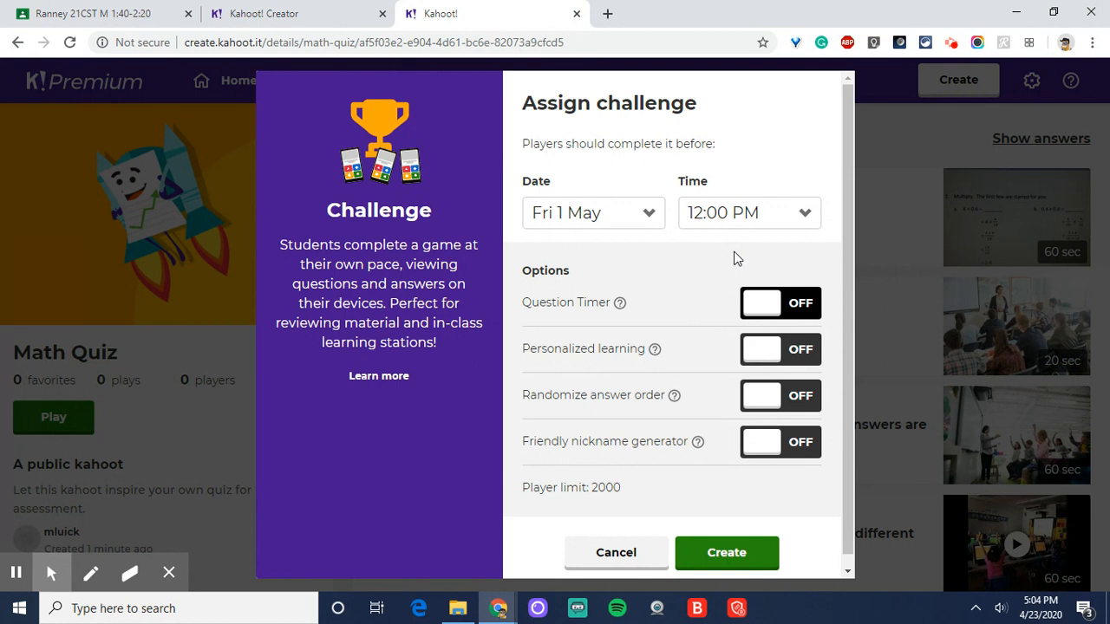
click(788, 300)
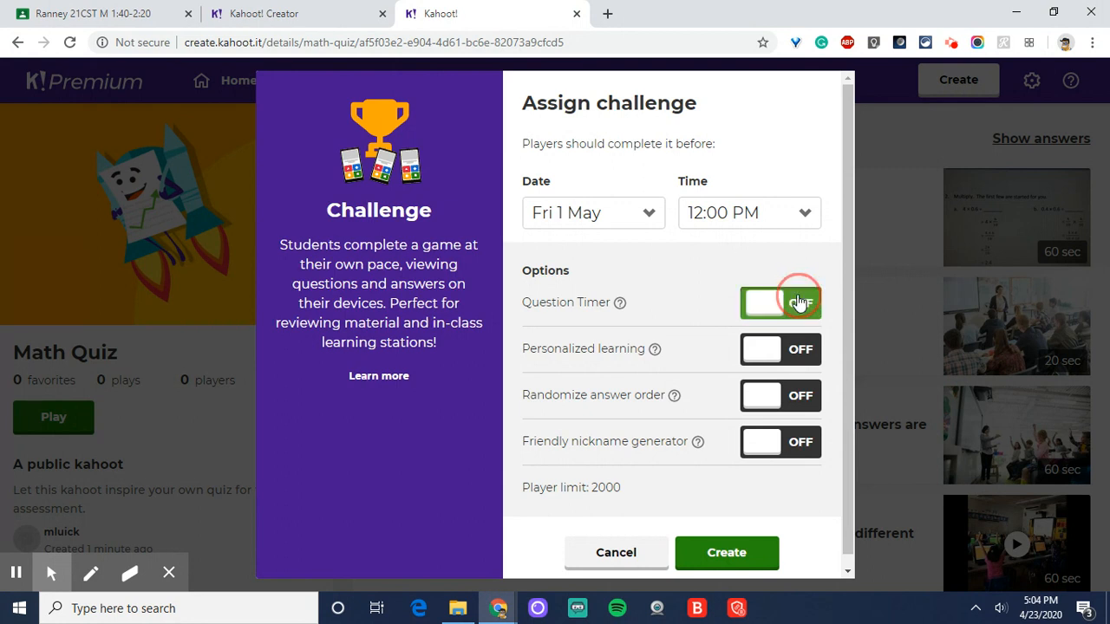
click(743, 552)
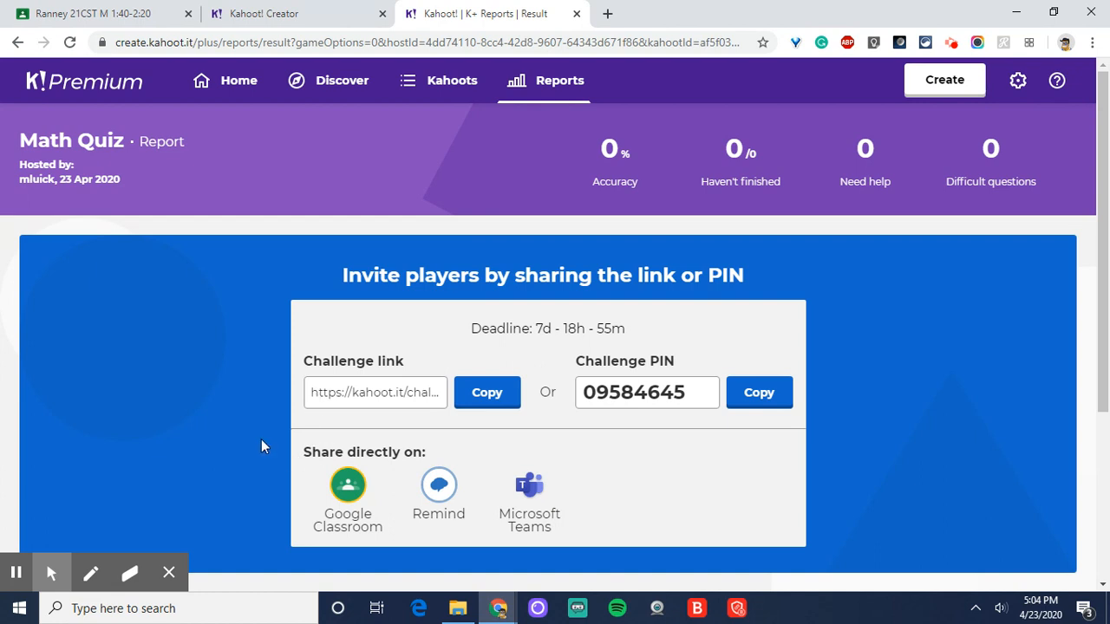
- Share the challenge directly to Google Classroom
click(348, 501)
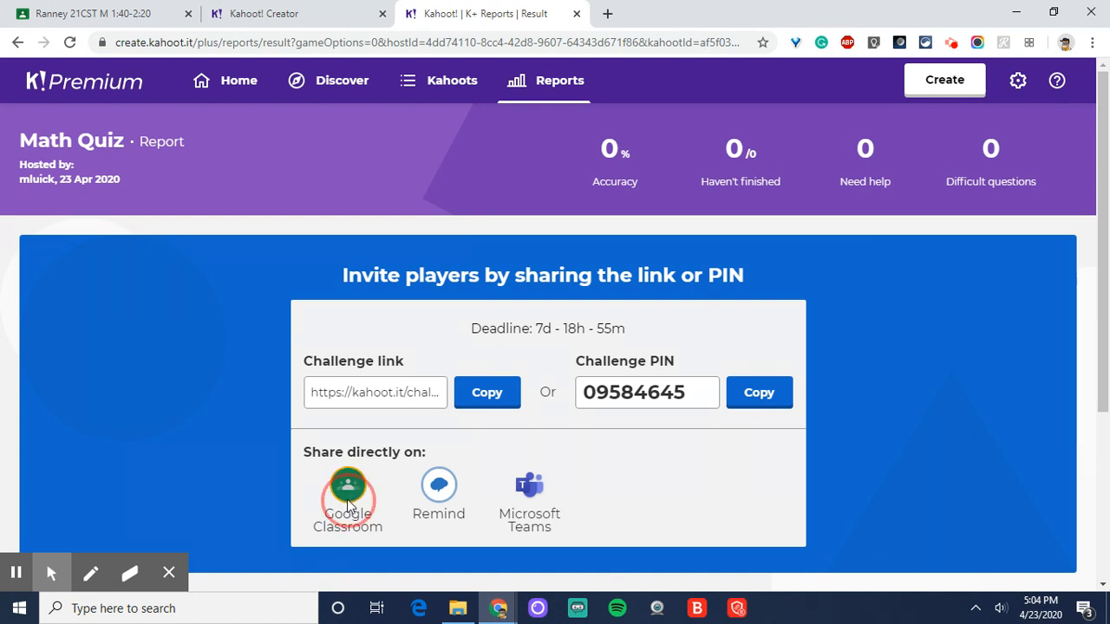